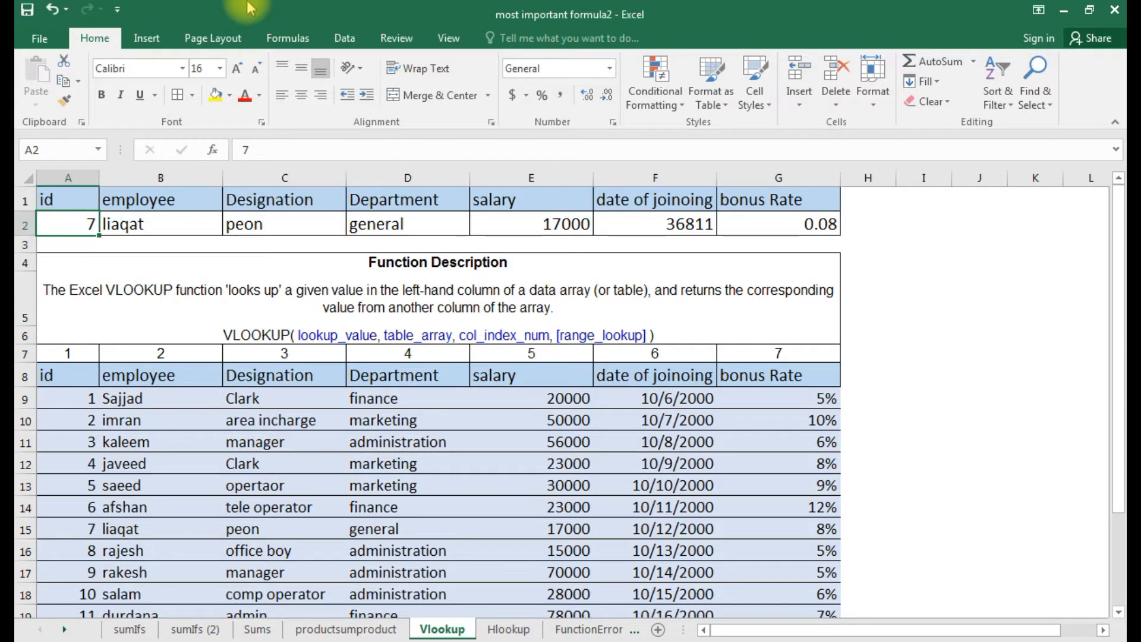
# Set the lookup id in A2 to 2
pyautogui.write('2')
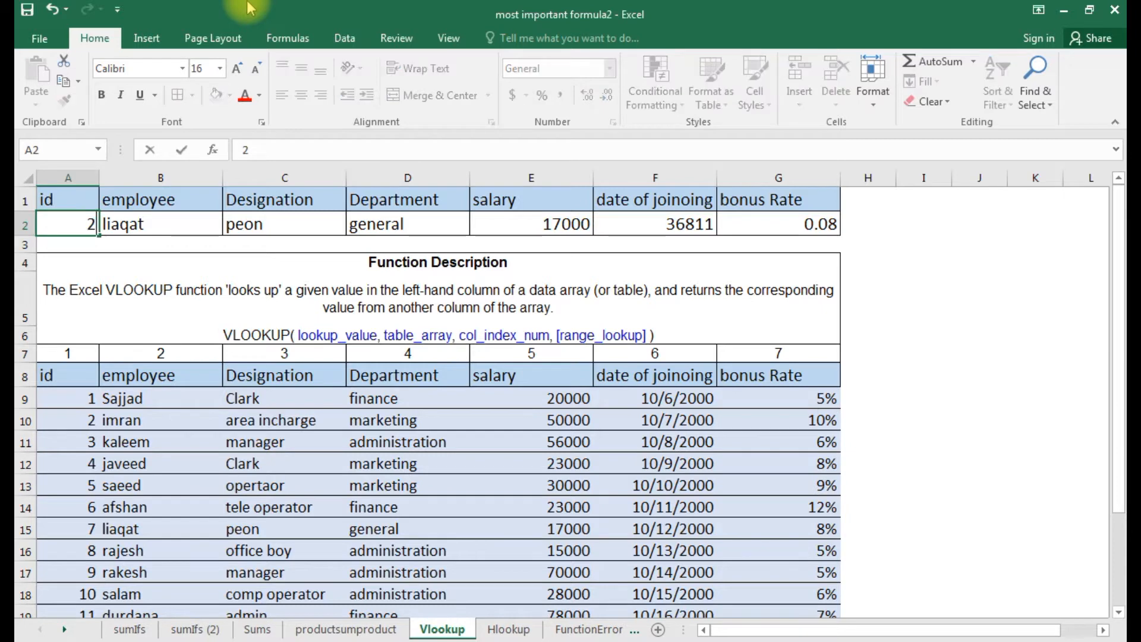
pyautogui.press('Return')
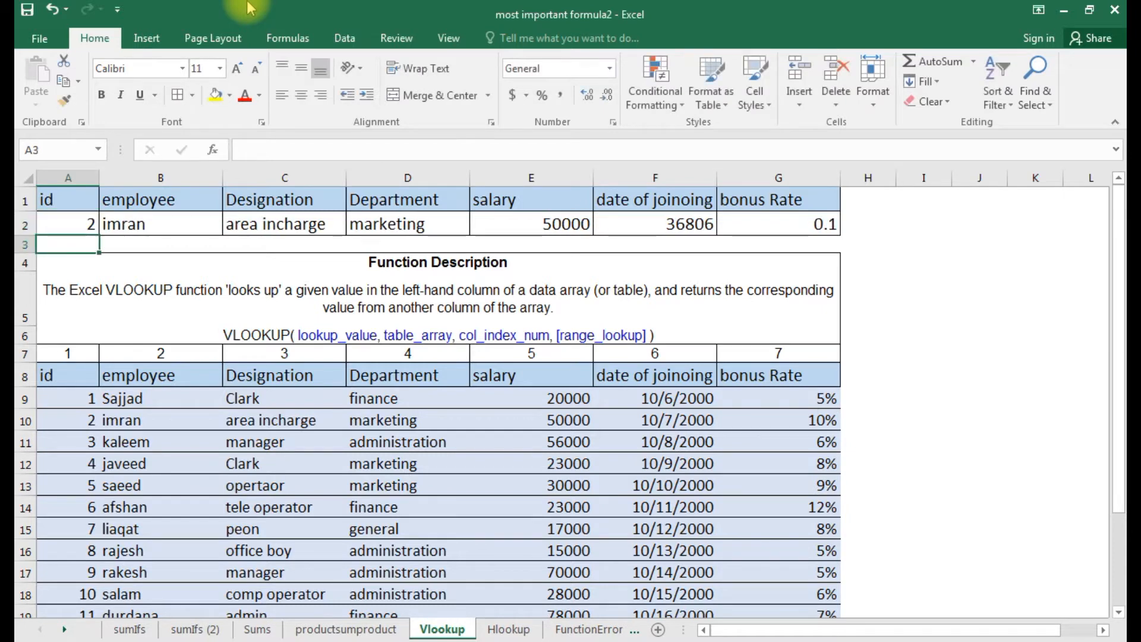
pyautogui.press('Up')
# Review the lookup formulas and returned values across row 2, from the employee column to bonus Rate
pyautogui.press('Right')
pyautogui.press('Right')
pyautogui.press('Right')
pyautogui.press('Right')
pyautogui.press('Right')
pyautogui.press('Right')
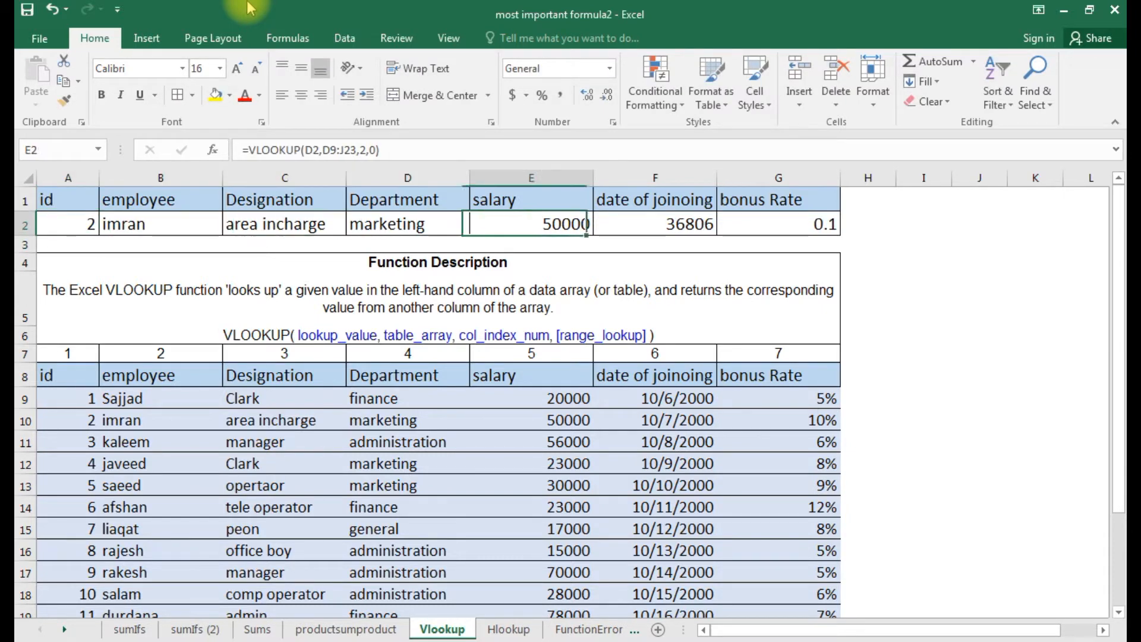
pyautogui.press('Left')
pyautogui.press('Left')
pyautogui.press('Left')
pyautogui.press('Left')
pyautogui.press('Left')
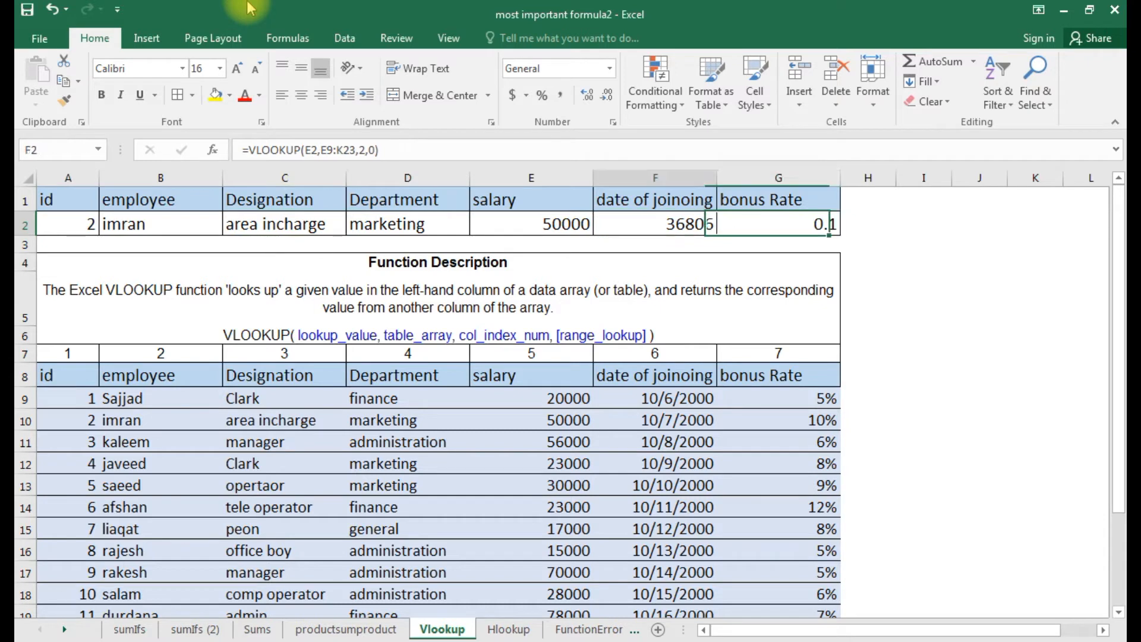
pyautogui.press('Left')
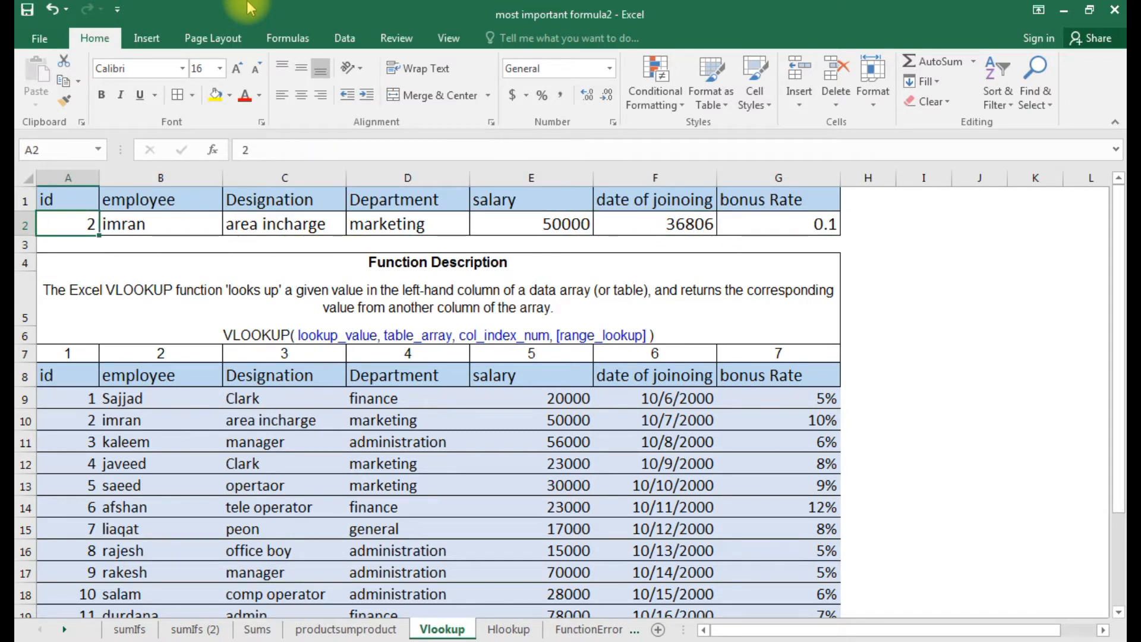
# Try the lookup ids 3 and 4 in A2, one after the other
pyautogui.write('3')
pyautogui.press('Return')
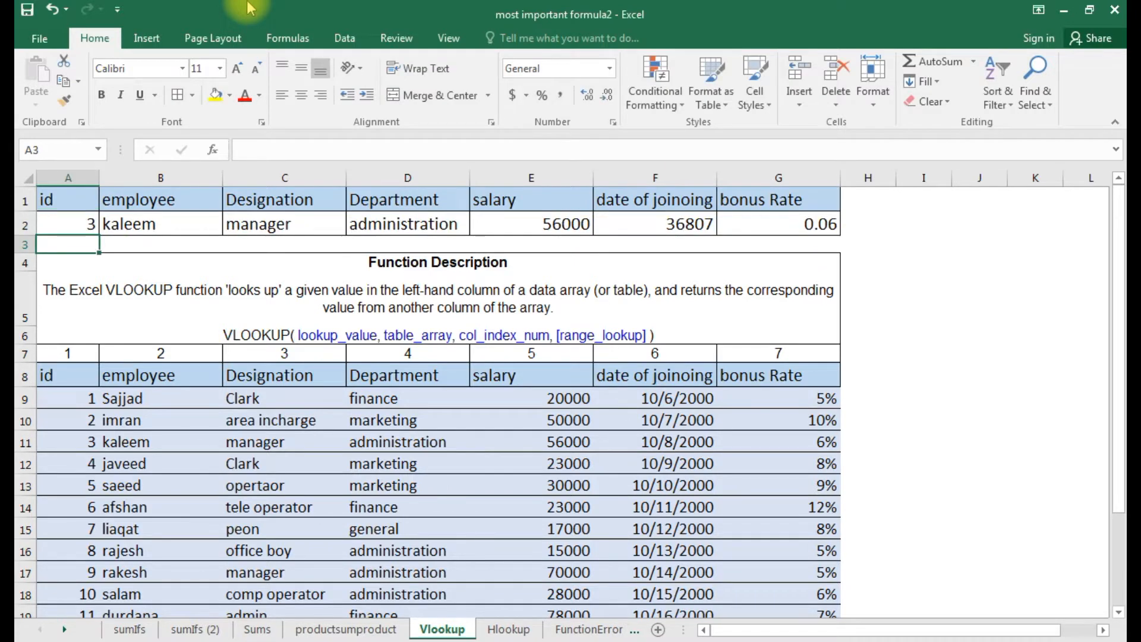
pyautogui.press('Up')
pyautogui.write('4')
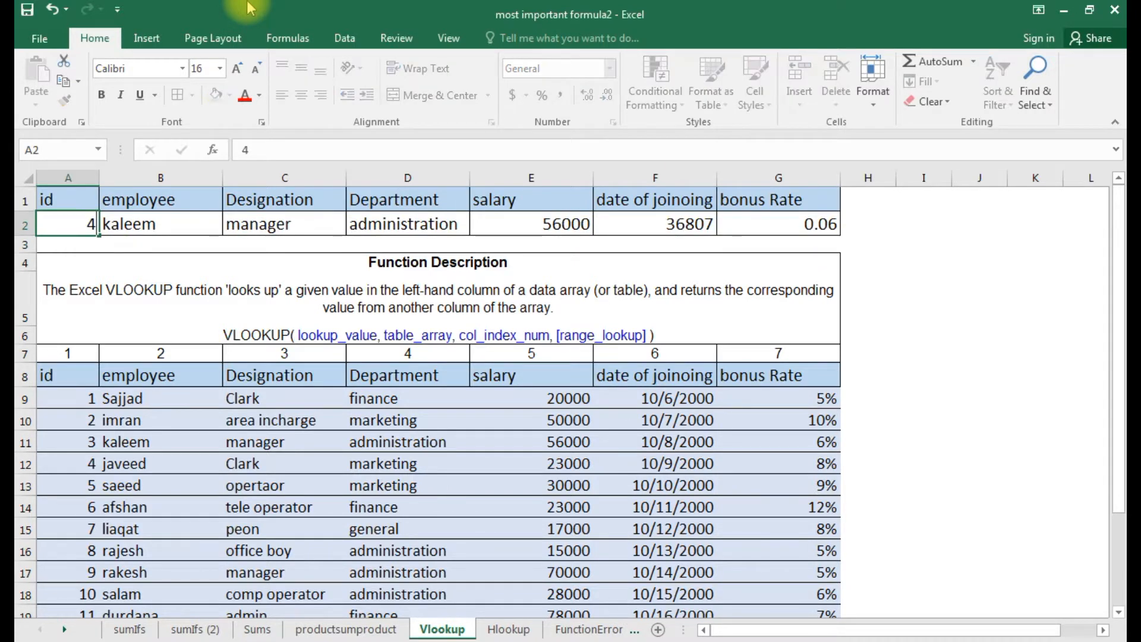
pyautogui.press('Return')
pyautogui.press('Up')
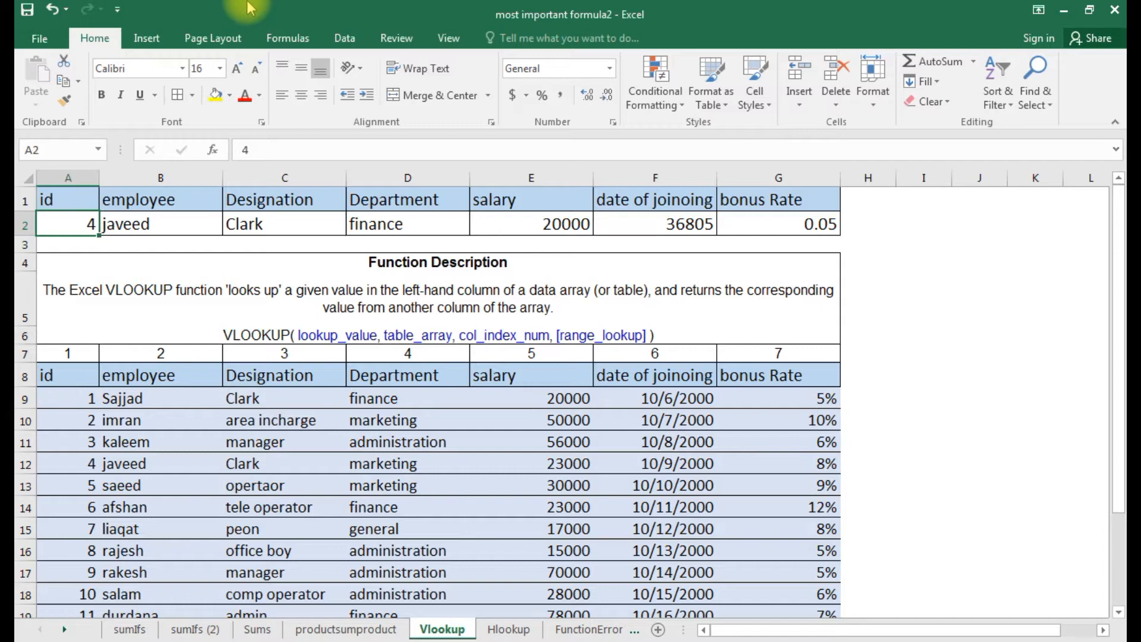
# Check the employee lookup formula in B2 and set the lookup id in A2 to 2
pyautogui.press('Right')
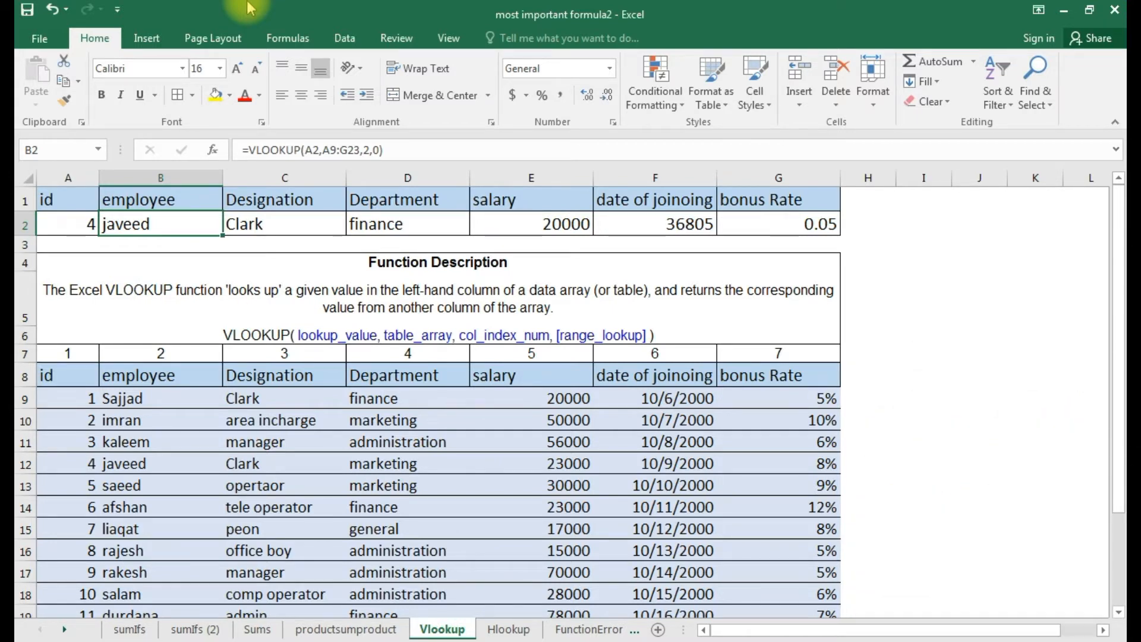
pyautogui.press('Left')
pyautogui.write('2')
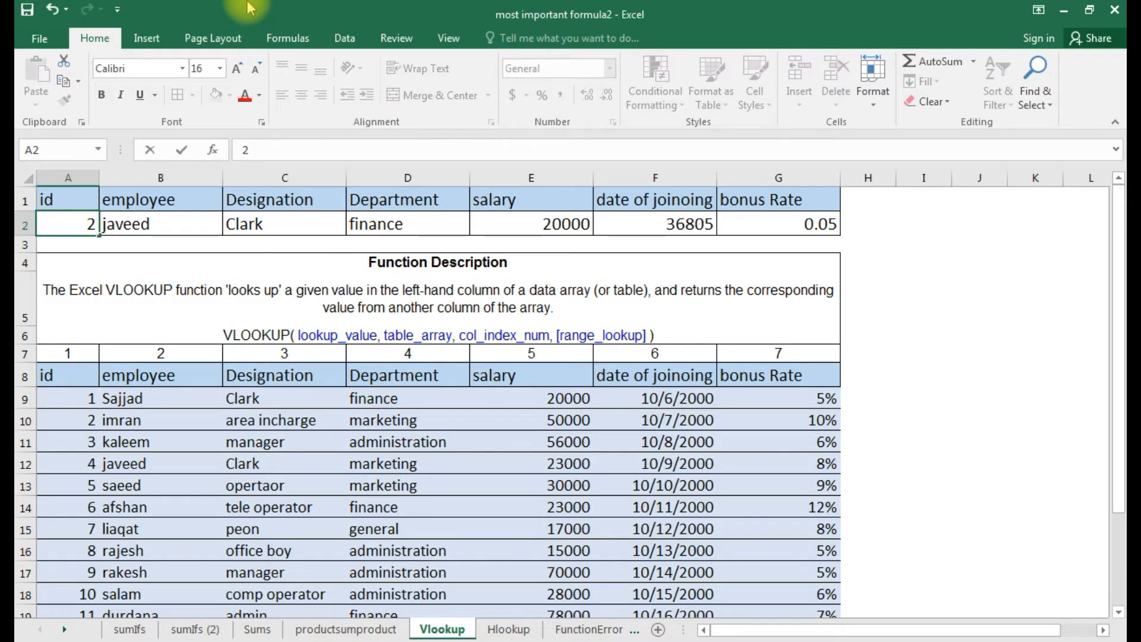
pyautogui.press('Return')
# Compare the lookup results in row 2 with the record for id 2 in row 10 of the data table
pyautogui.press('Right')
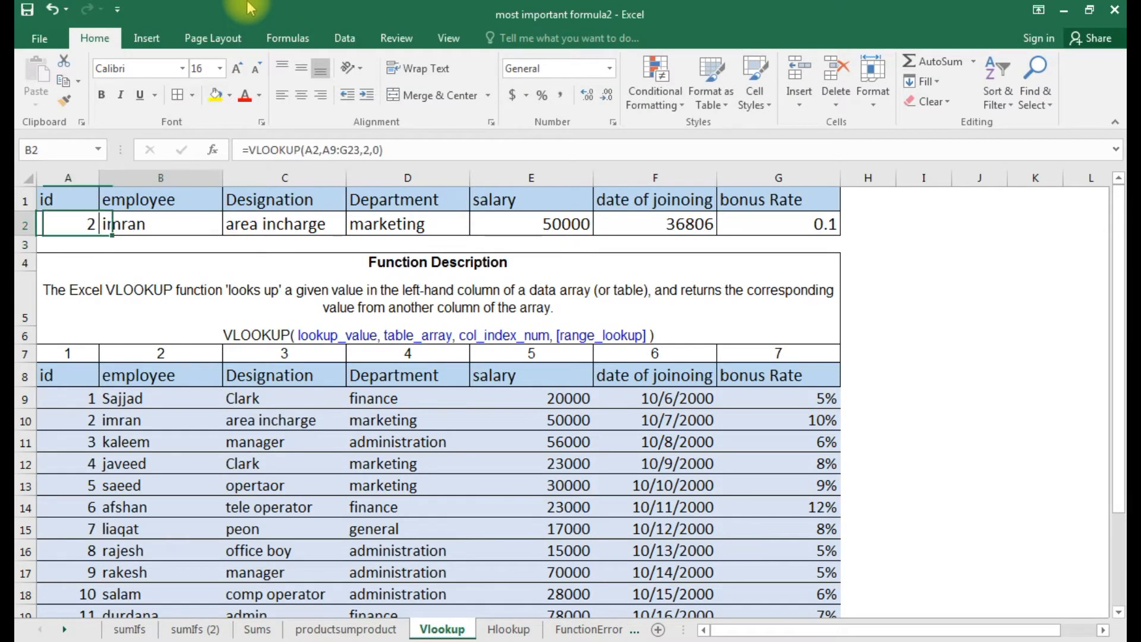
pyautogui.press('Down')
pyautogui.press('Down')
pyautogui.press('Down')
pyautogui.press('Down')
pyautogui.press('Down')
pyautogui.press('Down')
pyautogui.press('Down')
pyautogui.press('Down')
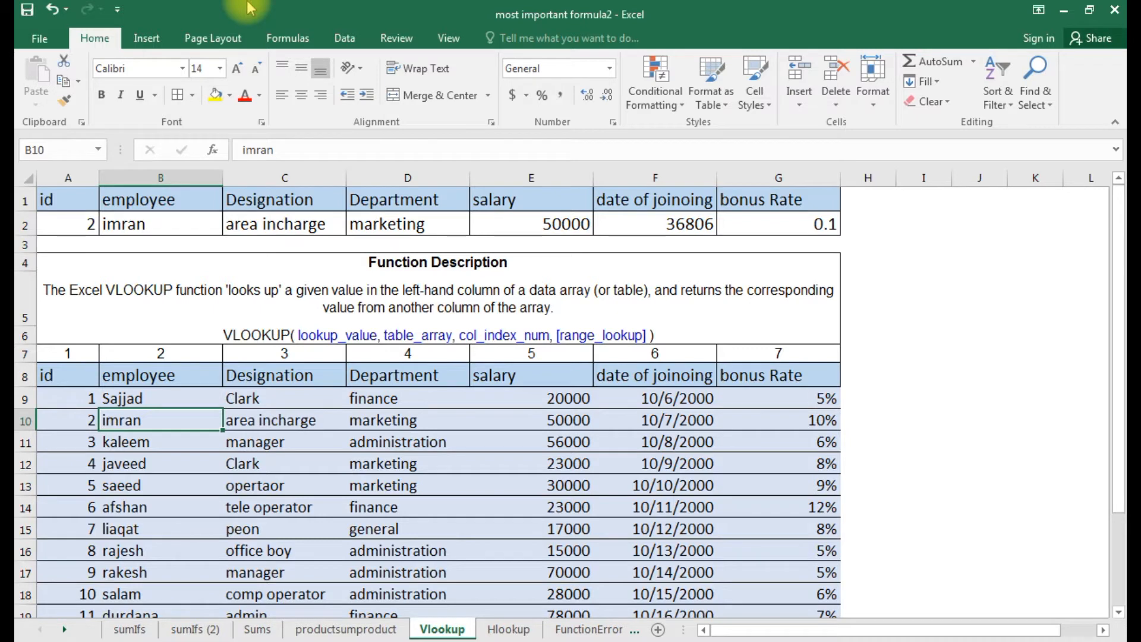
pyautogui.press('Right')
pyautogui.press('Right')
pyautogui.press('Right')
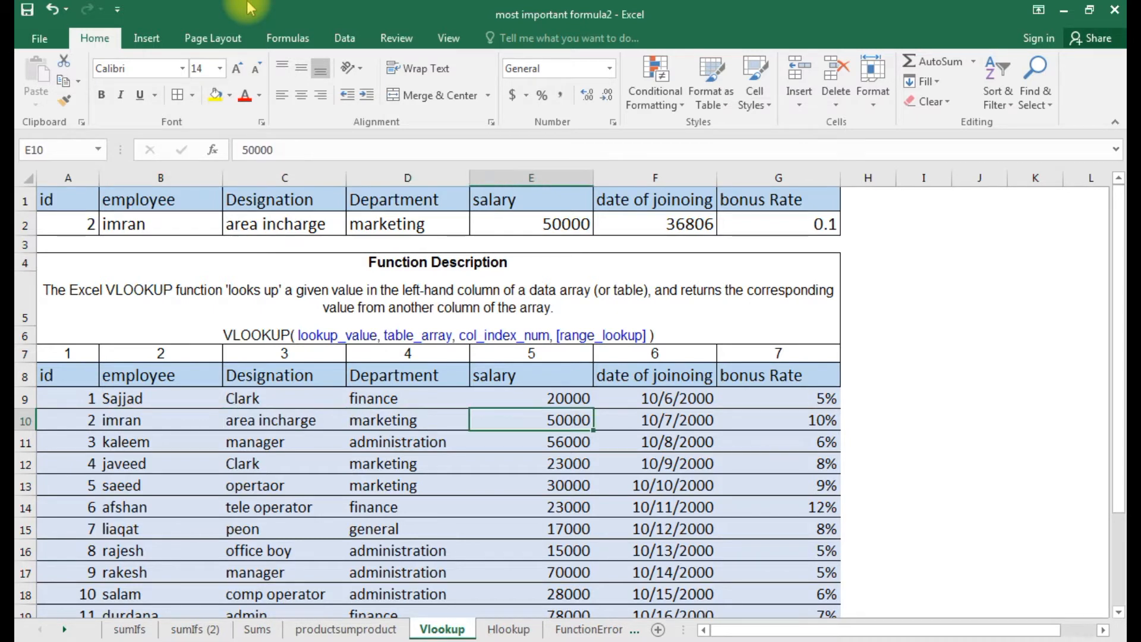
pyautogui.press('Right')
pyautogui.press('Right')
pyautogui.press('Left')
pyautogui.press('Left')
pyautogui.press('Left')
pyautogui.press('Left')
pyautogui.press('Left')
pyautogui.press('Left')
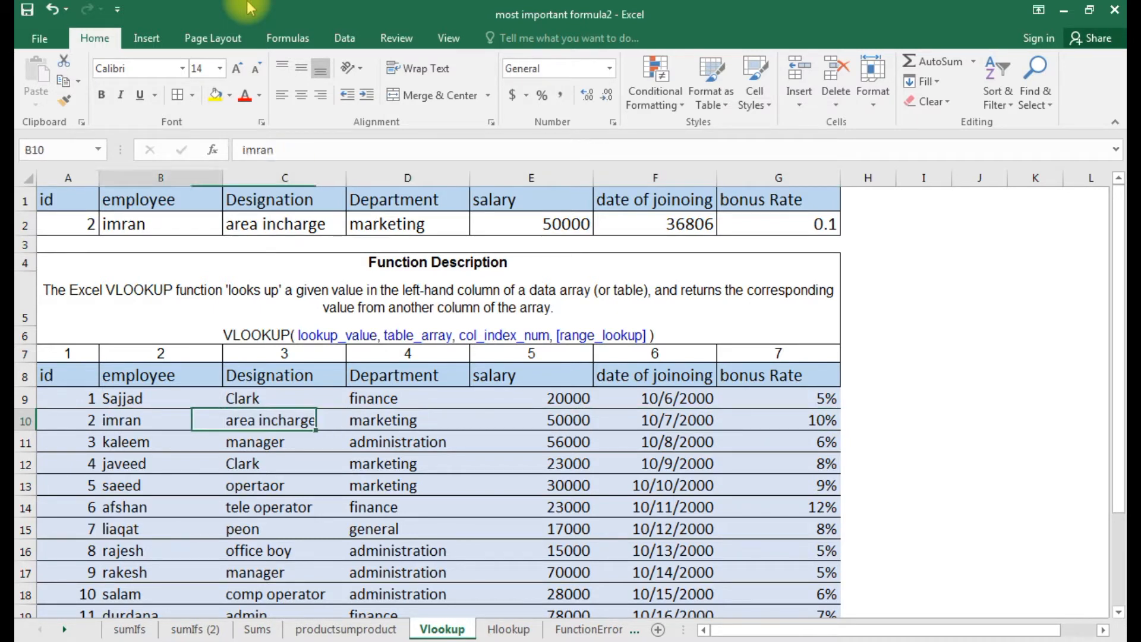
pyautogui.press('Up')
pyautogui.press('Up')
pyautogui.press('Up')
pyautogui.press('Up')
pyautogui.press('Up')
pyautogui.press('Up')
pyautogui.press('Up')
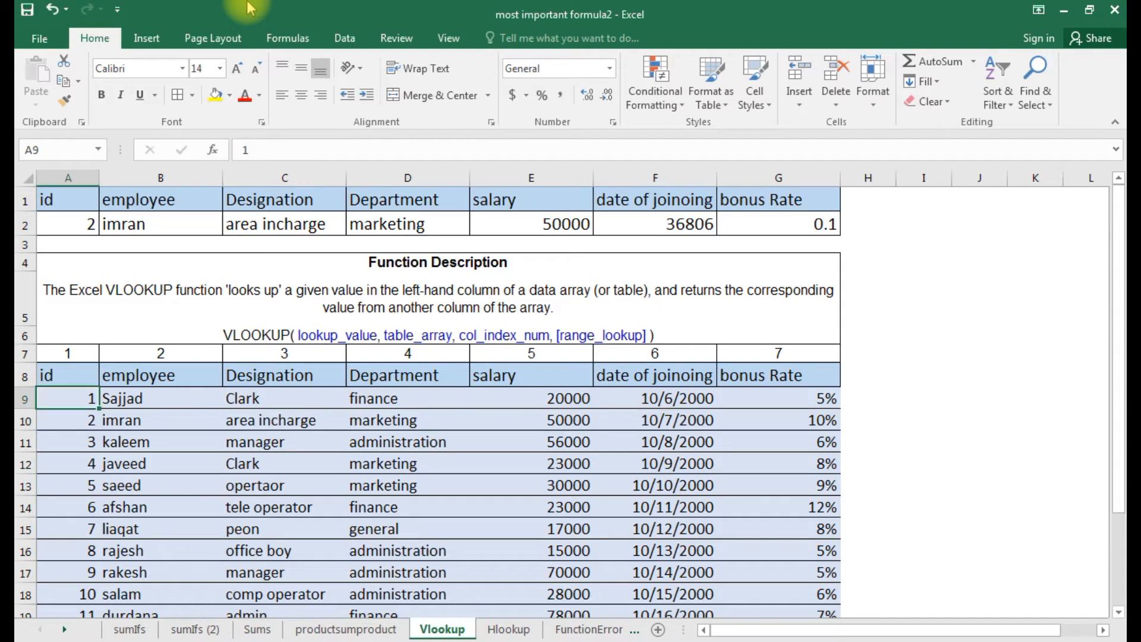
pyautogui.press('Up')
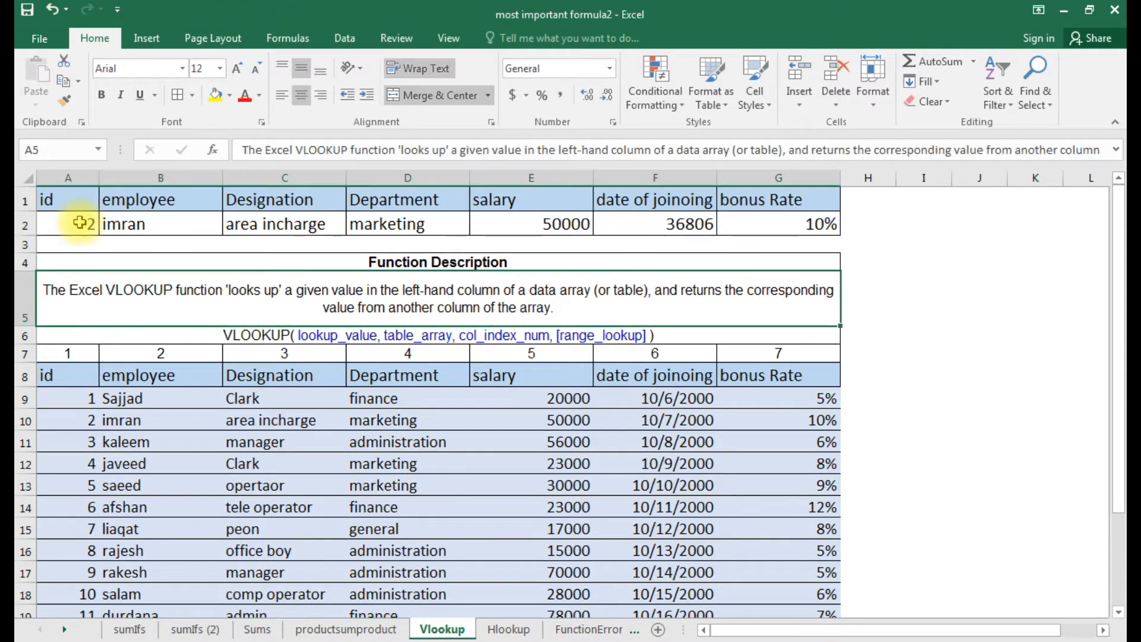
# Start a new VLOOKUP formula in employee cell B2, with the id in A2 as the lookup value
pyautogui.click(82, 223)
pyautogui.click(148, 224)
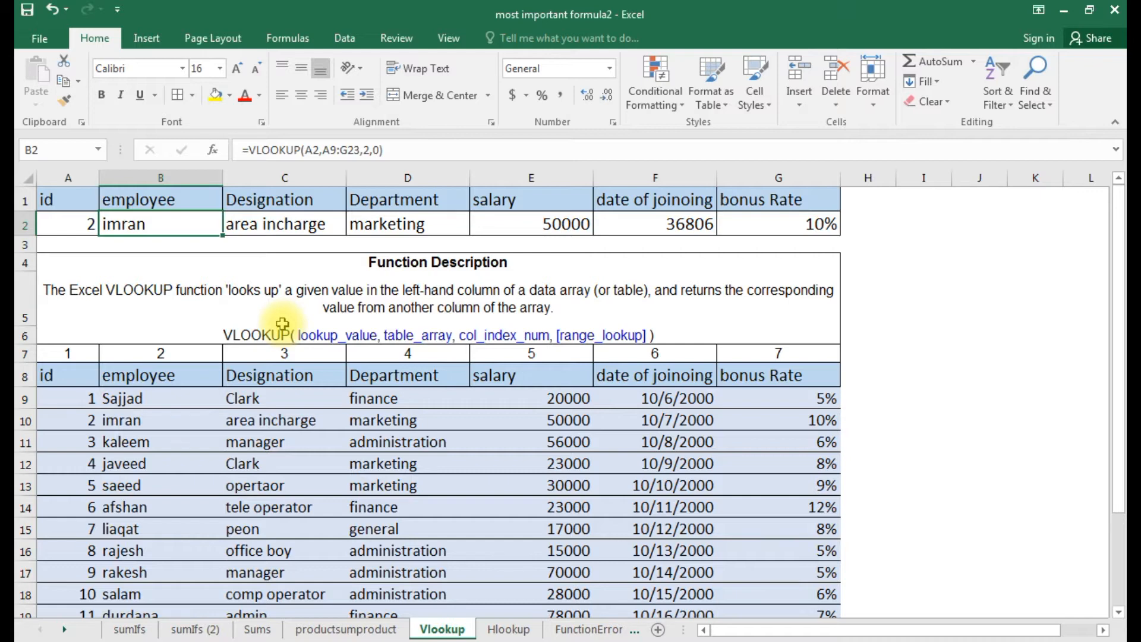
pyautogui.write('=lo')
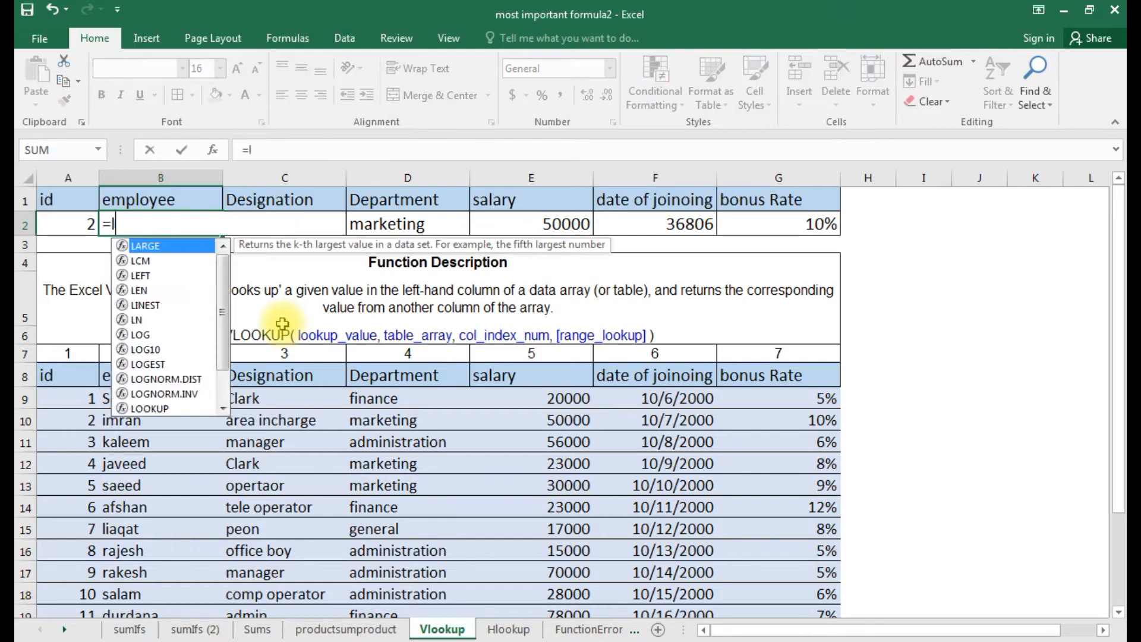
pyautogui.press('BackSpace')
pyautogui.press('BackSpace')
pyautogui.write('vllok')
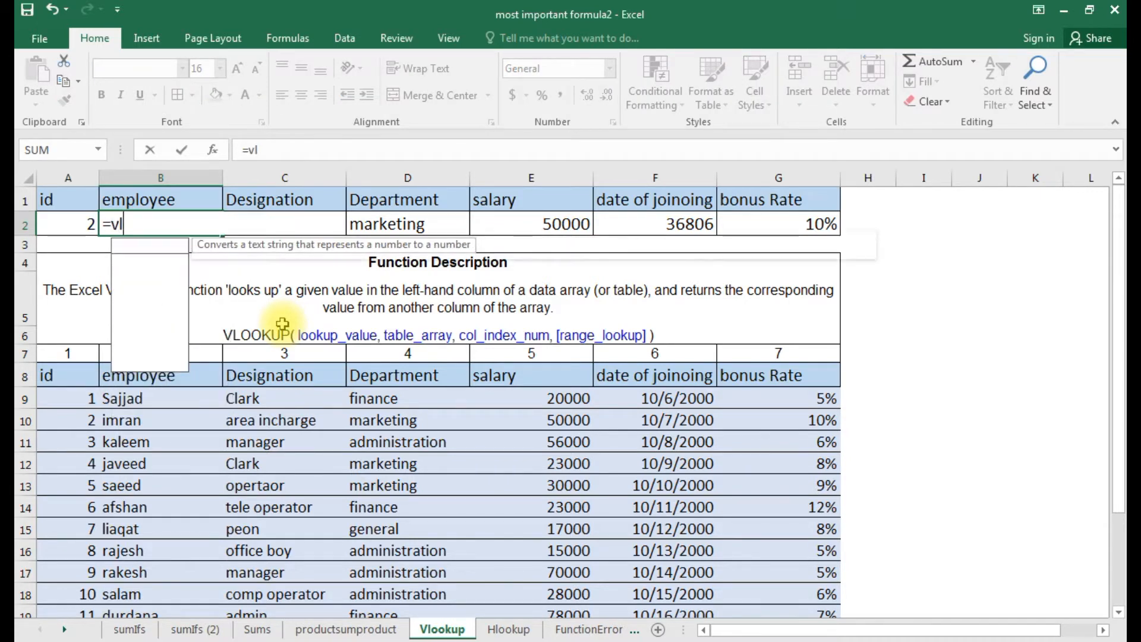
pyautogui.write('up')
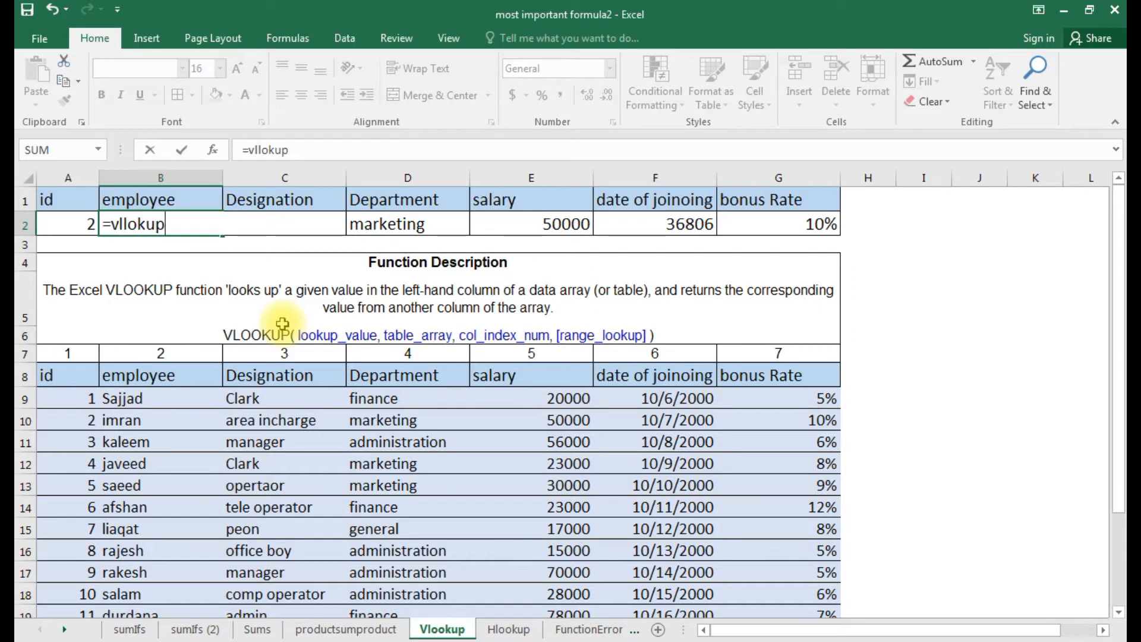
pyautogui.press('BackSpace')
pyautogui.press('BackSpace')
pyautogui.press('BackSpace')
pyautogui.write('ookup')
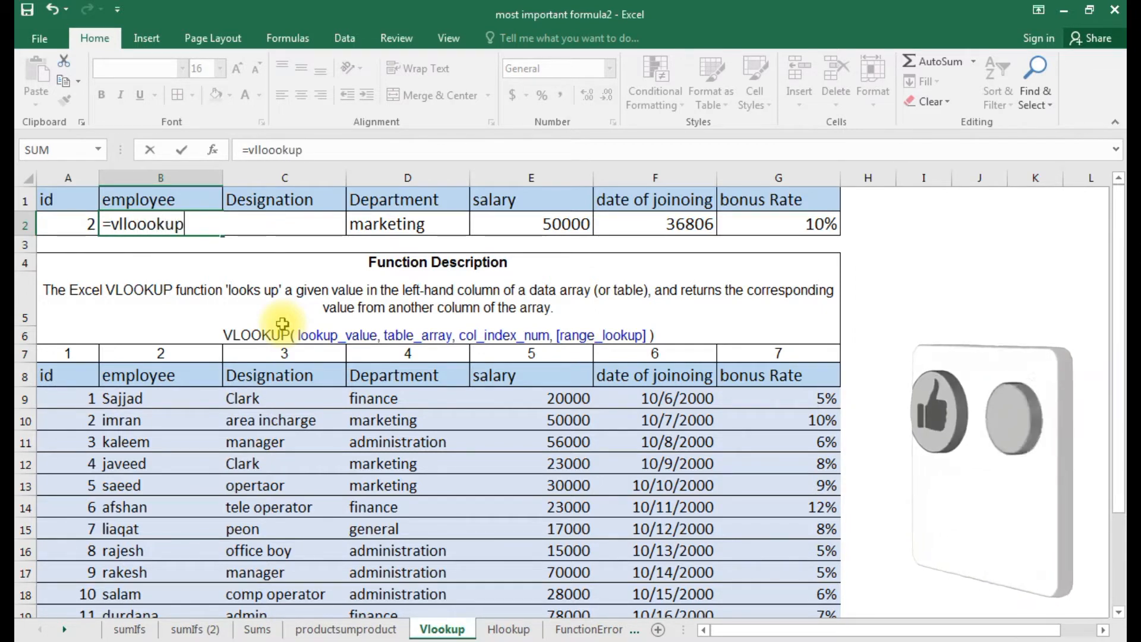
pyautogui.write('(')
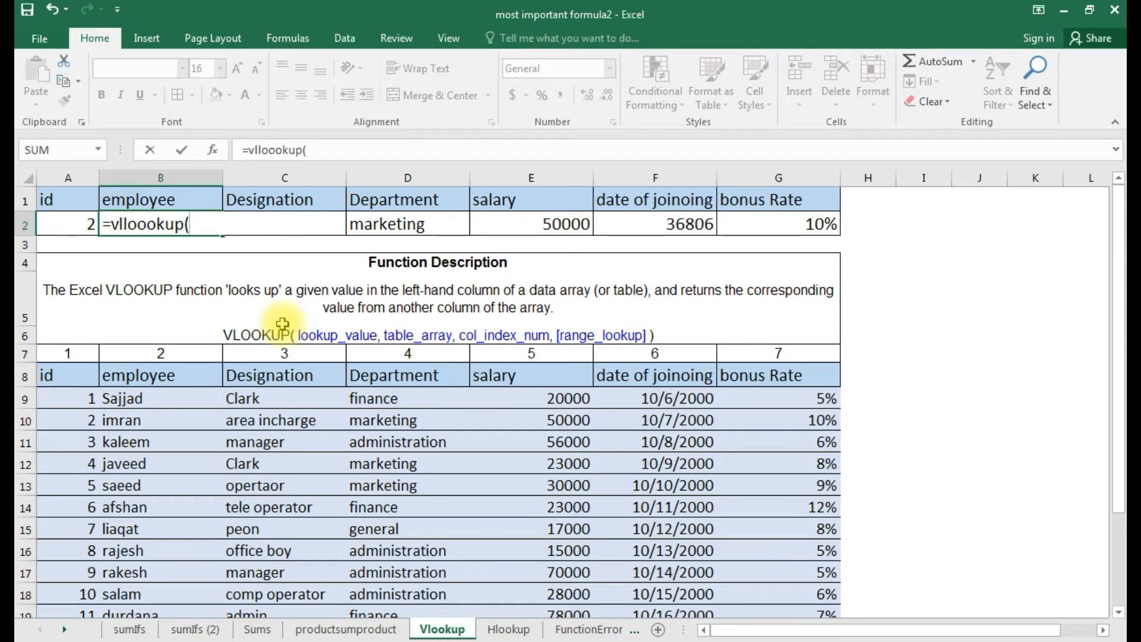
pyautogui.press('BackSpace')
pyautogui.press('BackSpace')
pyautogui.press('BackSpace')
pyautogui.press('BackSpace')
pyautogui.press('BackSpace')
pyautogui.press('BackSpace')
pyautogui.press('BackSpace')
pyautogui.press('BackSpace')
pyautogui.write('oo')
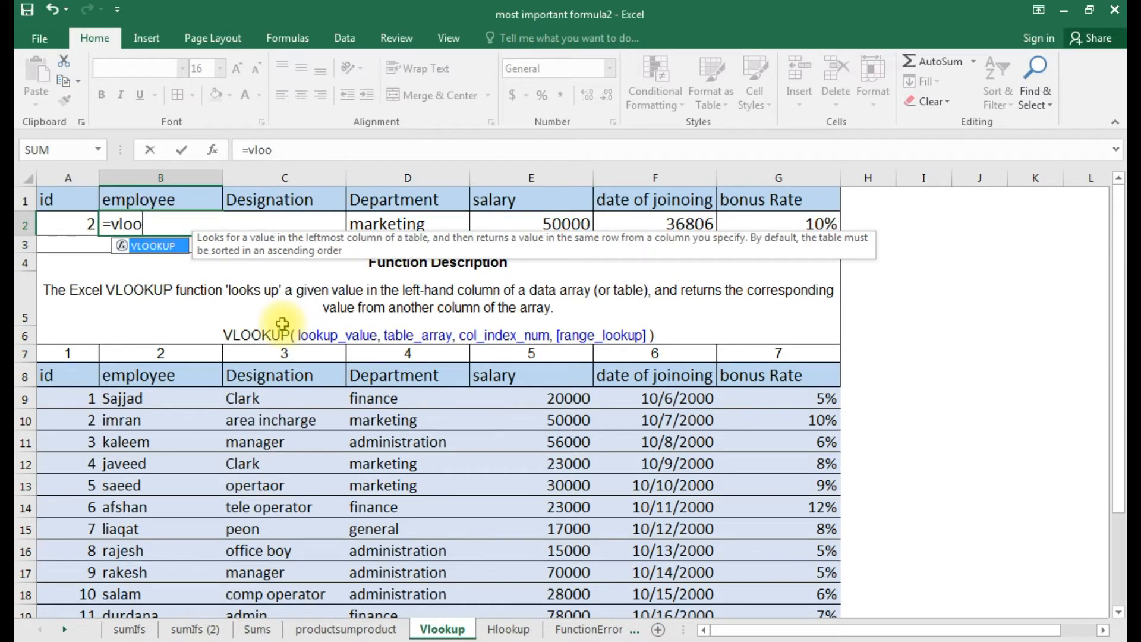
pyautogui.write('kup(')
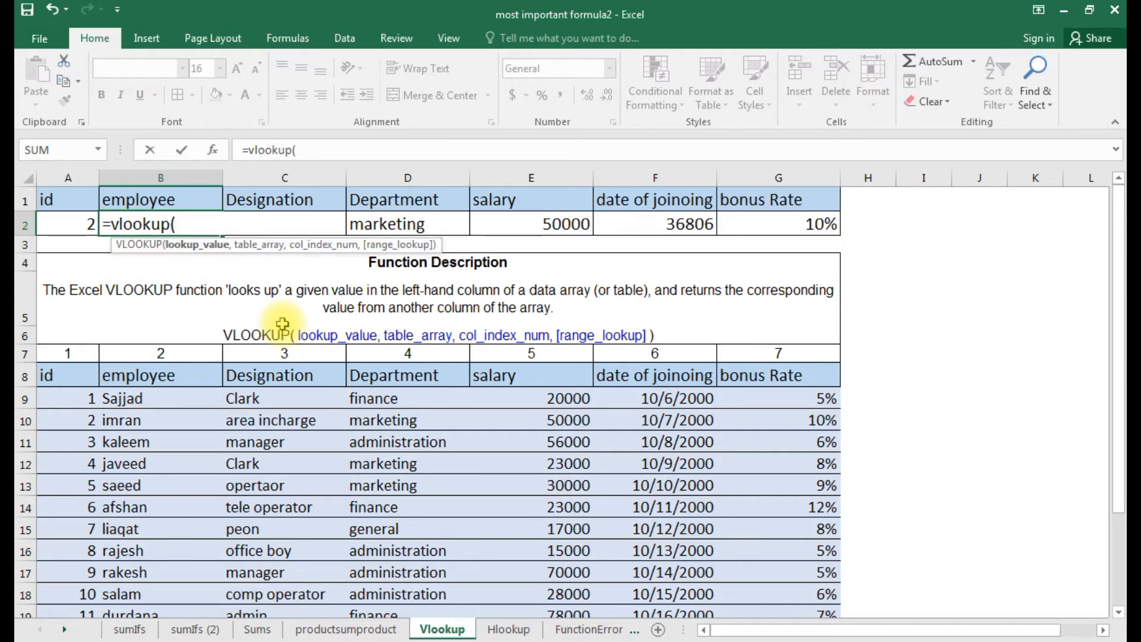
pyautogui.press('Left')
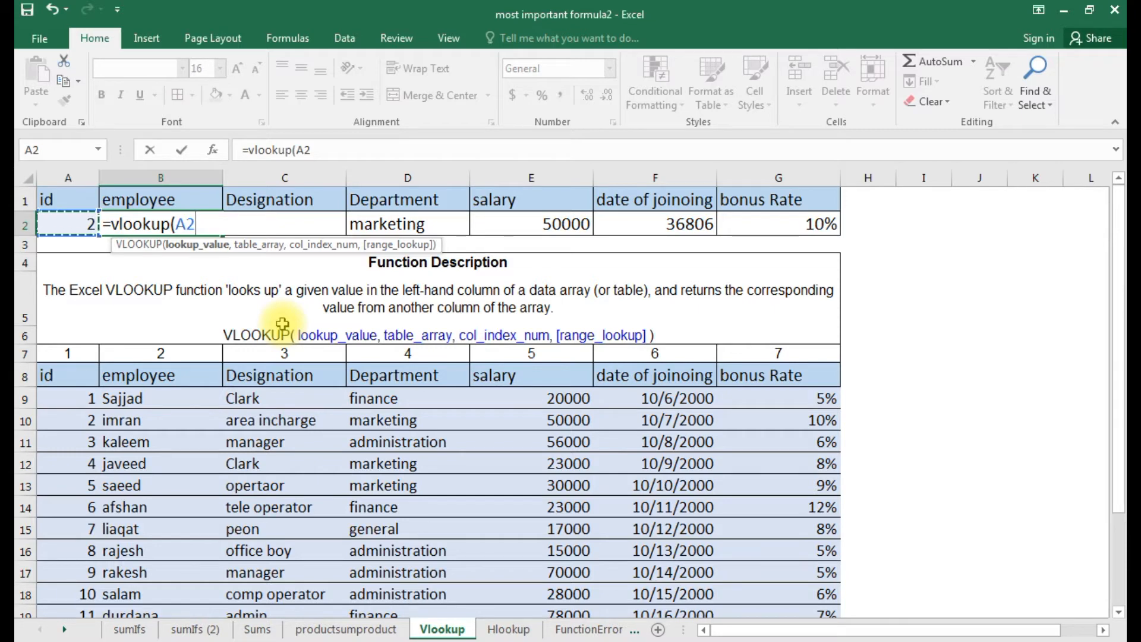
pyautogui.write(',')
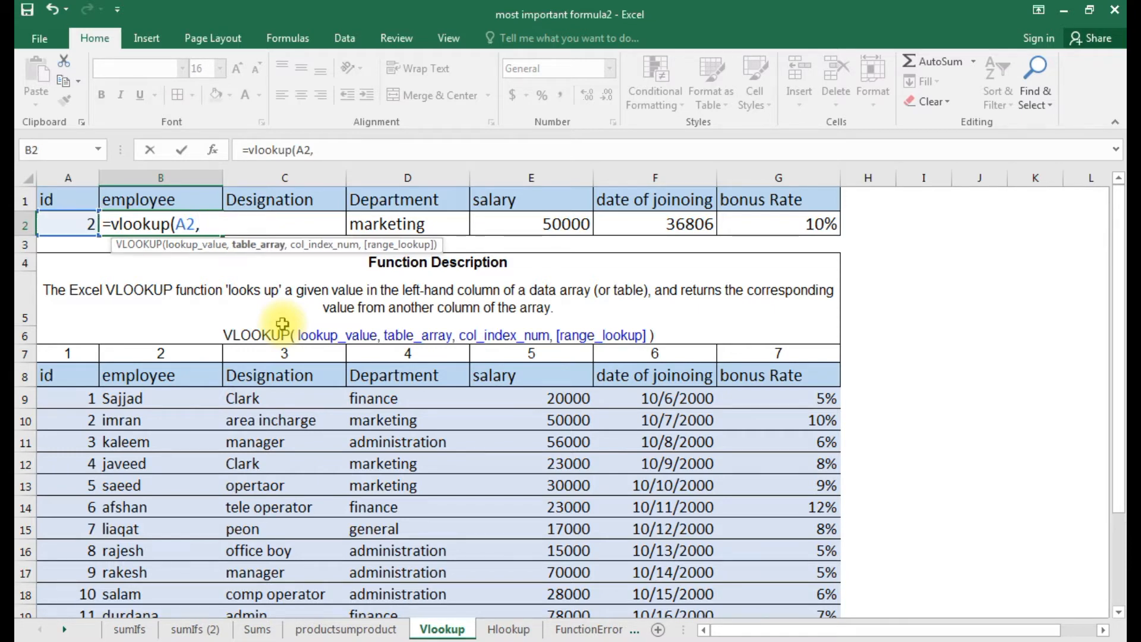
# Select the data range A9:G23 as the table array of the VLOOKUP formula in B2
pyautogui.click(55, 409)
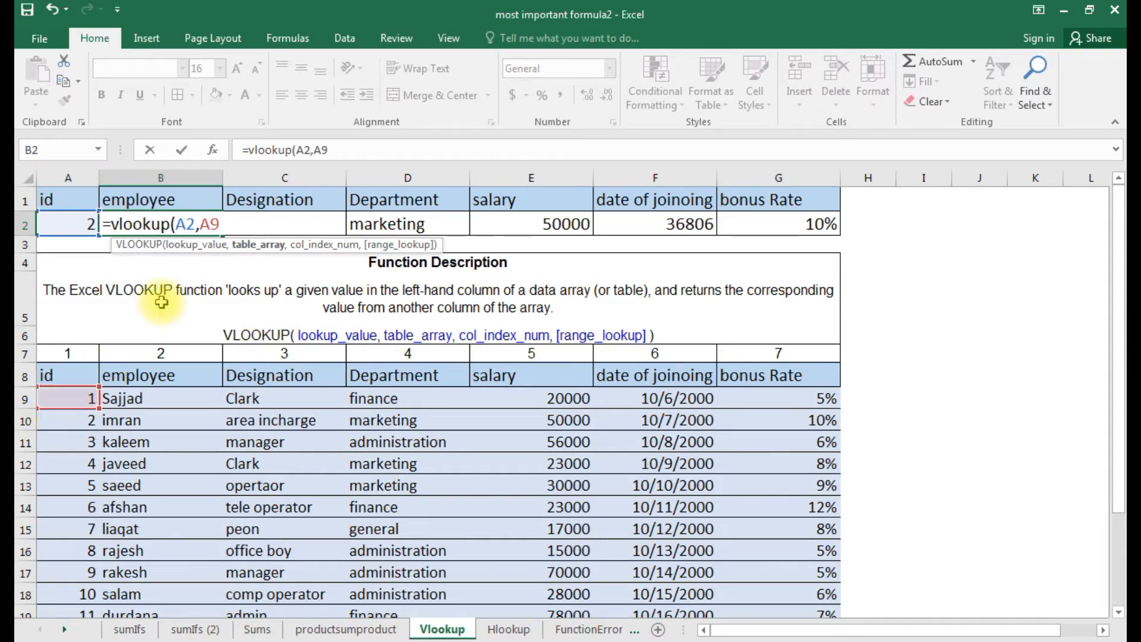
pyautogui.click(57, 399)
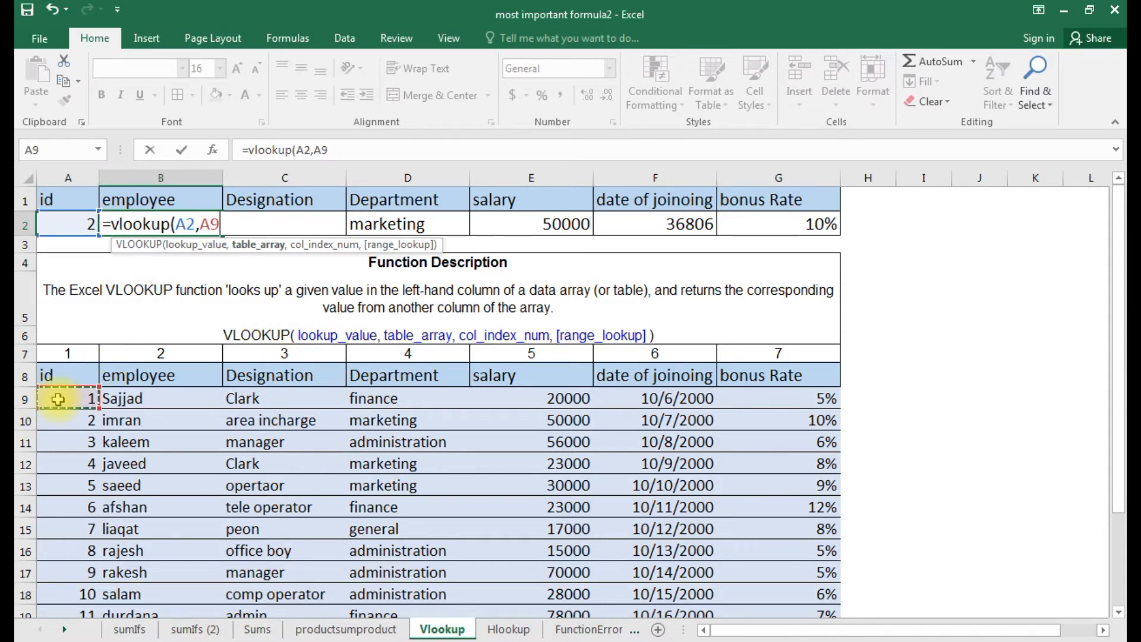
pyautogui.hotkey('shift', 'Right')
pyautogui.hotkey('shift', 'Right')
pyautogui.hotkey('shift', 'Right')
pyautogui.hotkey('shift', 'Right')
pyautogui.hotkey('shift', 'Right')
pyautogui.hotkey('shift', 'Right')
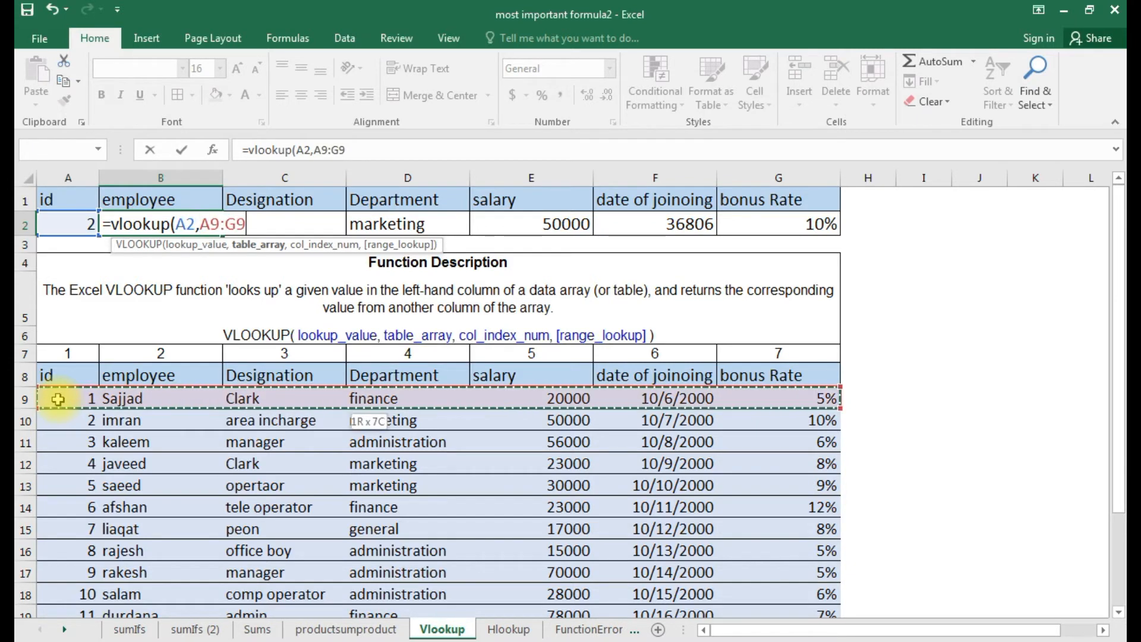
pyautogui.hotkey('shift', 'Down')
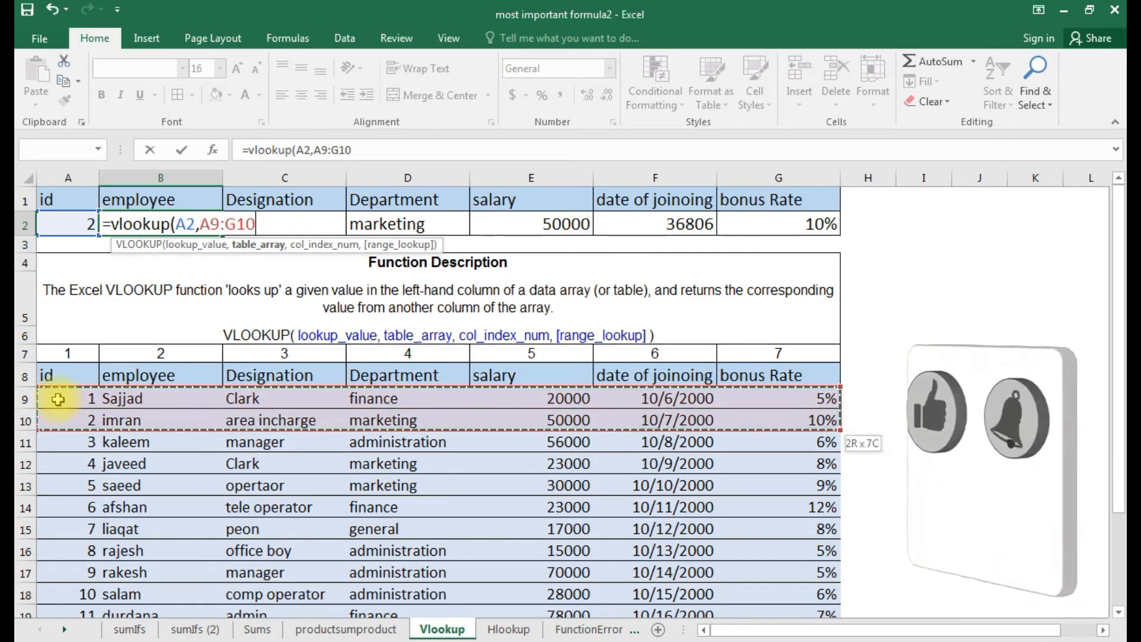
pyautogui.hotkey('shift', 'Down')
pyautogui.hotkey('shift', 'Down')
pyautogui.hotkey('shift', 'Down')
pyautogui.hotkey('shift', 'Down')
pyautogui.hotkey('shift', 'Down')
pyautogui.hotkey('shift', 'Down')
pyautogui.hotkey('shift', 'Down')
pyautogui.hotkey('shift', 'Down')
pyautogui.hotkey('shift', 'Down')
pyautogui.hotkey('shift', 'Down')
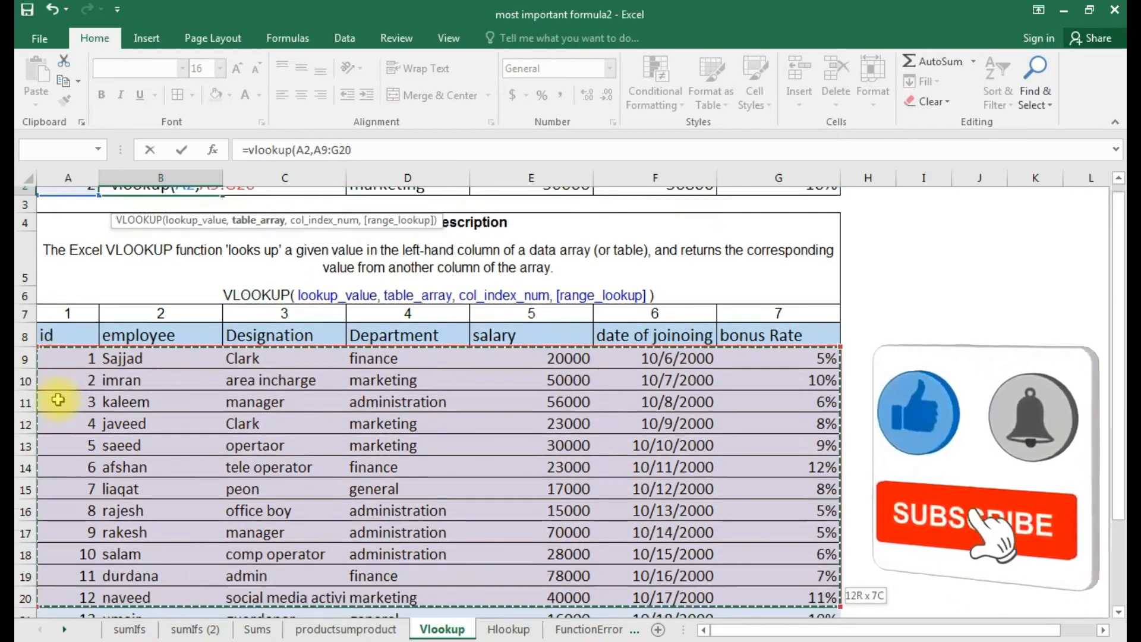
pyautogui.hotkey('shift', 'Down')
pyautogui.hotkey('shift', 'Down')
pyautogui.hotkey('shift', 'Down')
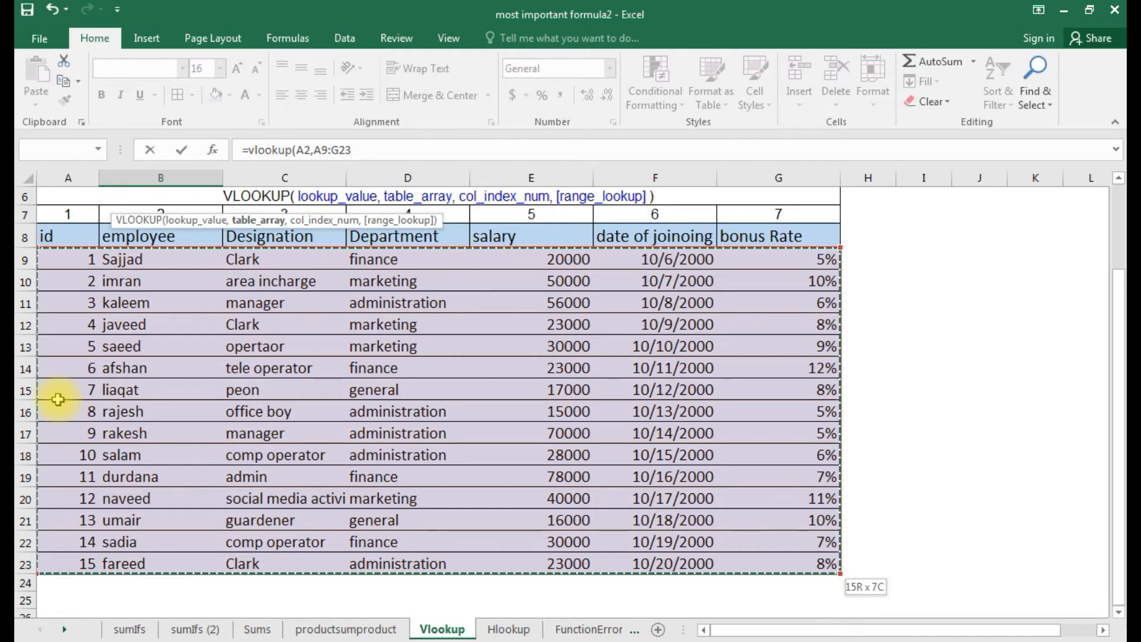
# Complete the VLOOKUP formula in B2 with column index 2 and 0 for an exact match
pyautogui.write(',')
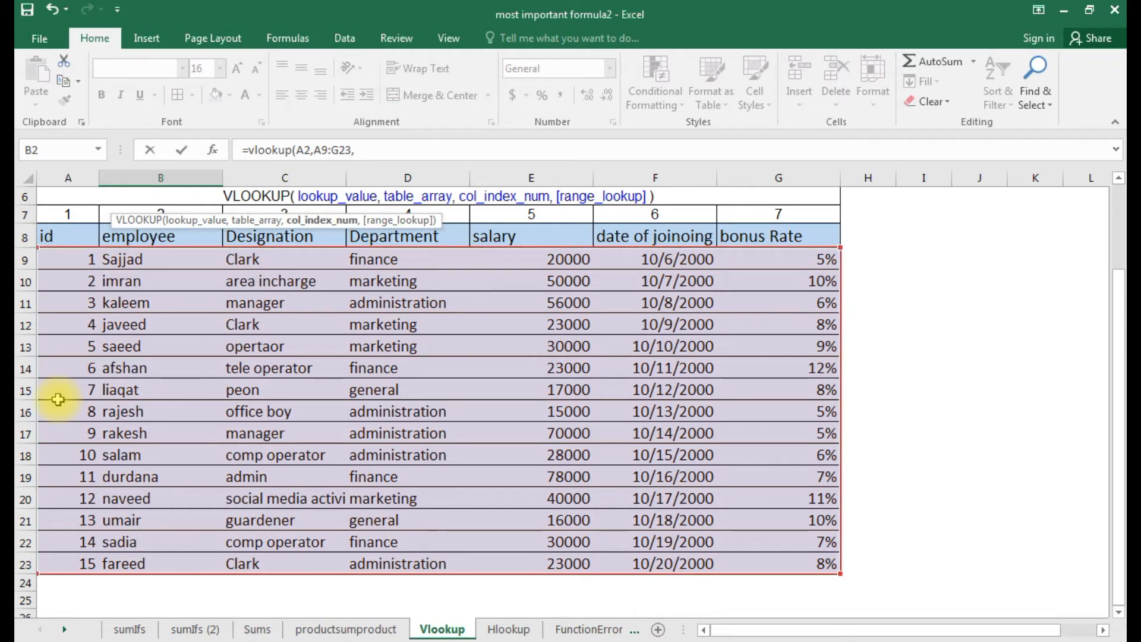
pyautogui.moveTo(1118, 291); pyautogui.dragTo(1119, 193)
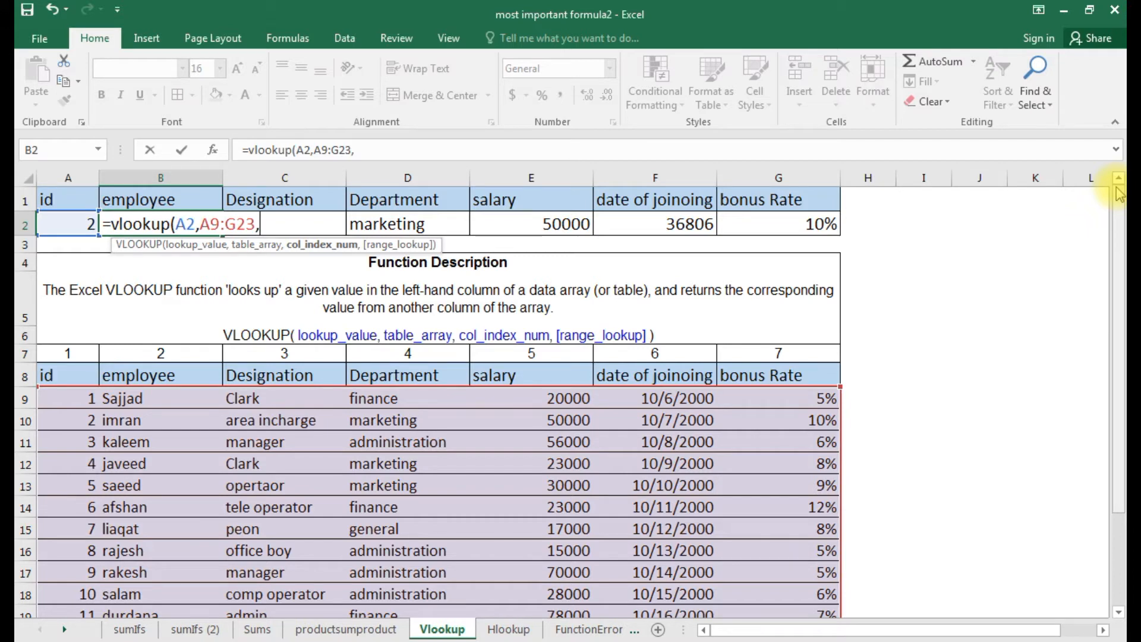
pyautogui.write('2,0')
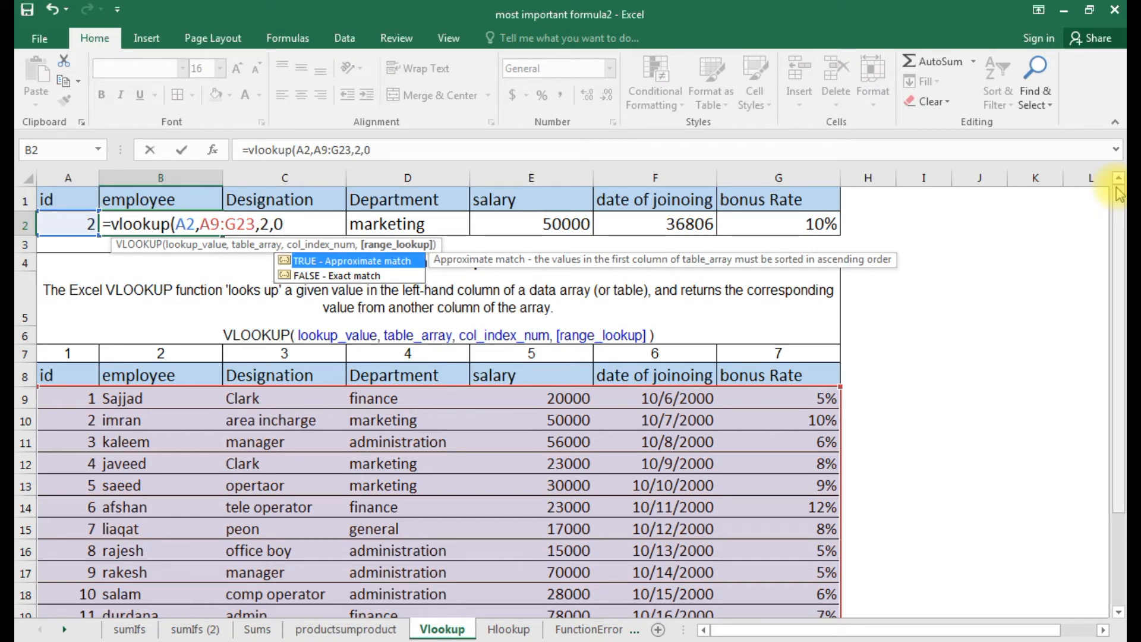
pyautogui.write(')')
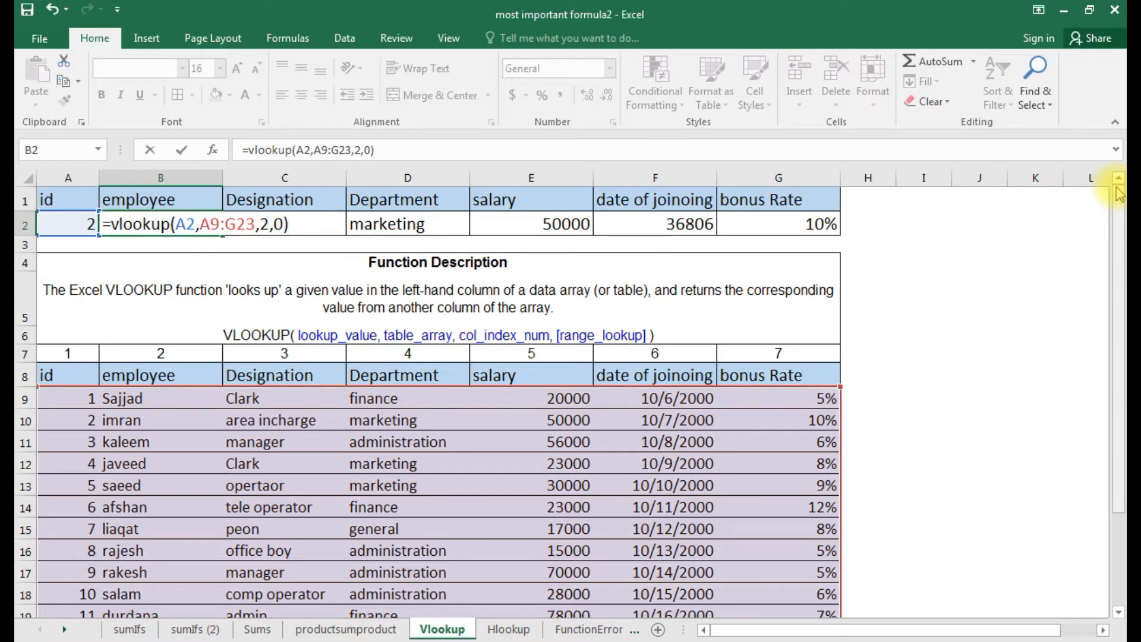
pyautogui.press('Return')
pyautogui.press('Up')
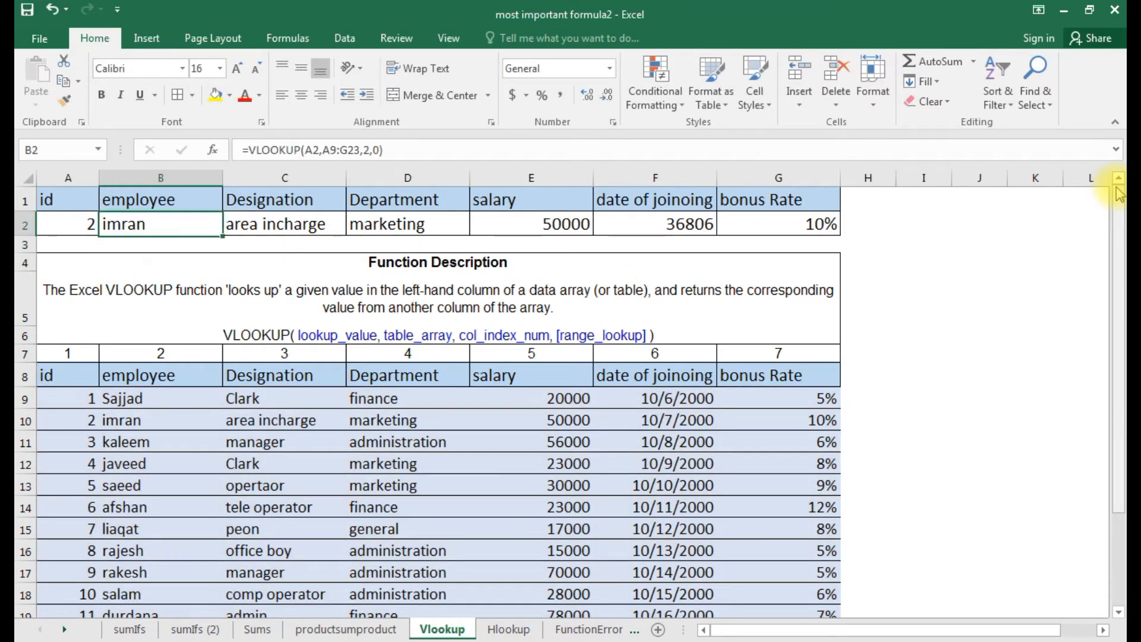
pyautogui.press('Left')
pyautogui.press('Right')
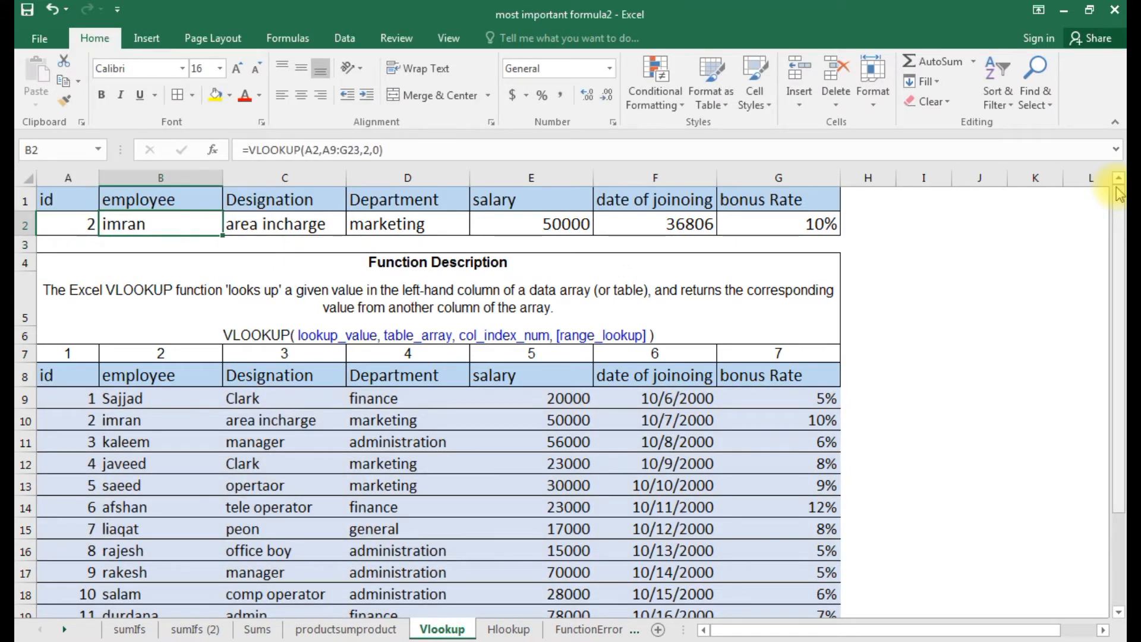
# Clear the old lookup formulas from C2:G2, the Designation through bonus Rate cells
pyautogui.press('Right')
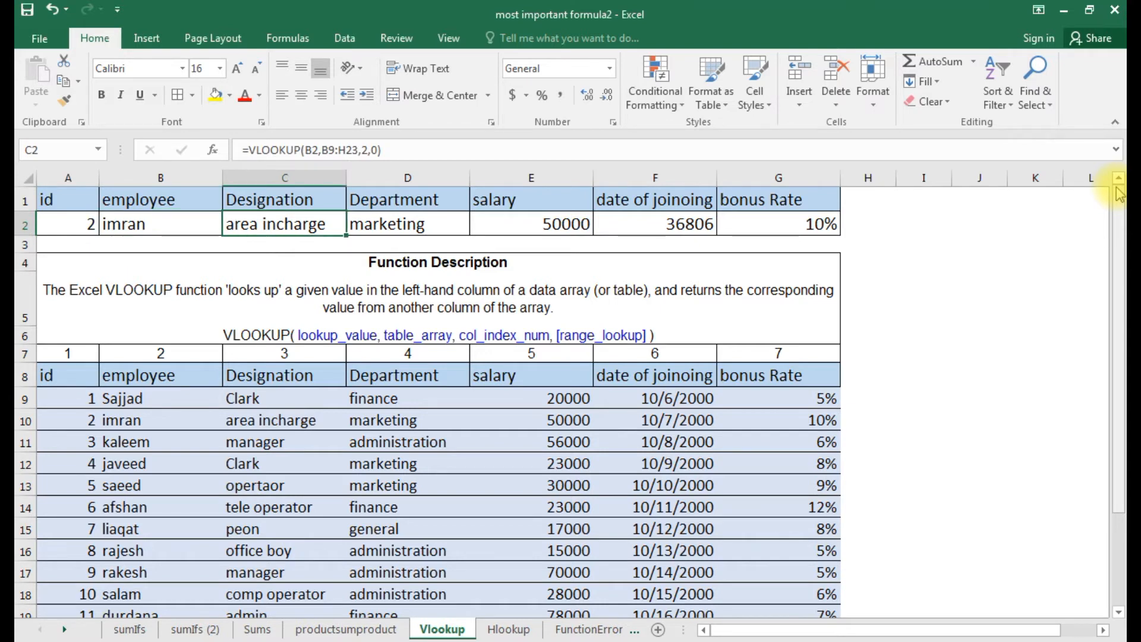
pyautogui.hotkey('shift', 'Right')
pyautogui.hotkey('shift', 'Right')
pyautogui.hotkey('shift', 'Right')
pyautogui.hotkey('shift', 'Right')
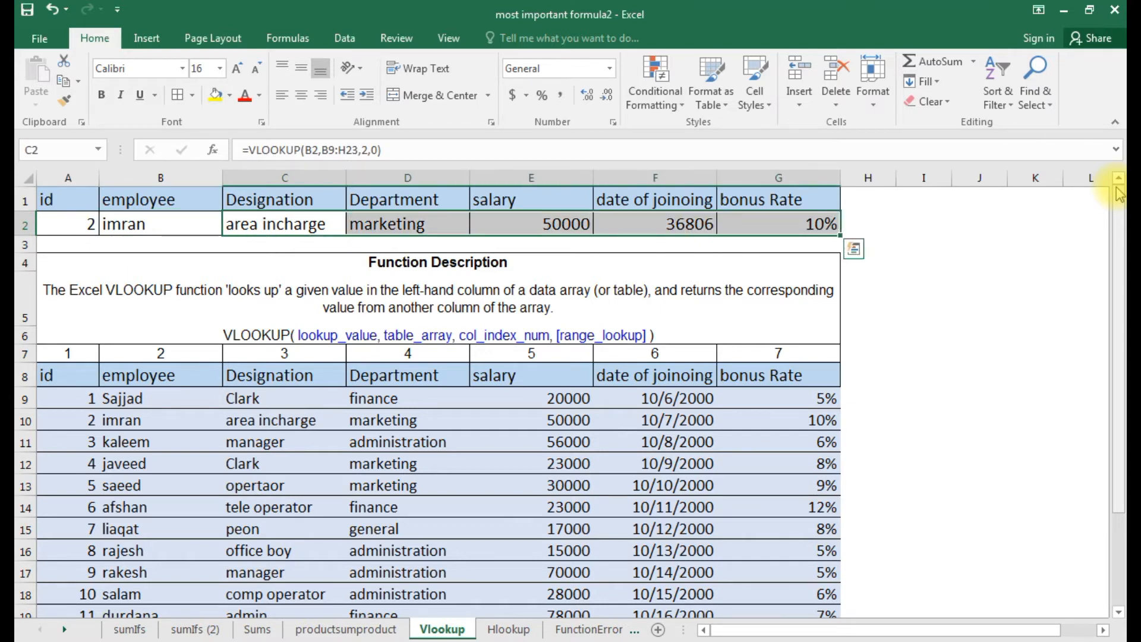
pyautogui.press('Delete')
# Test the employee lookup by entering id 4 in A2, followed by id 1
pyautogui.press('Left')
pyautogui.press('Left')
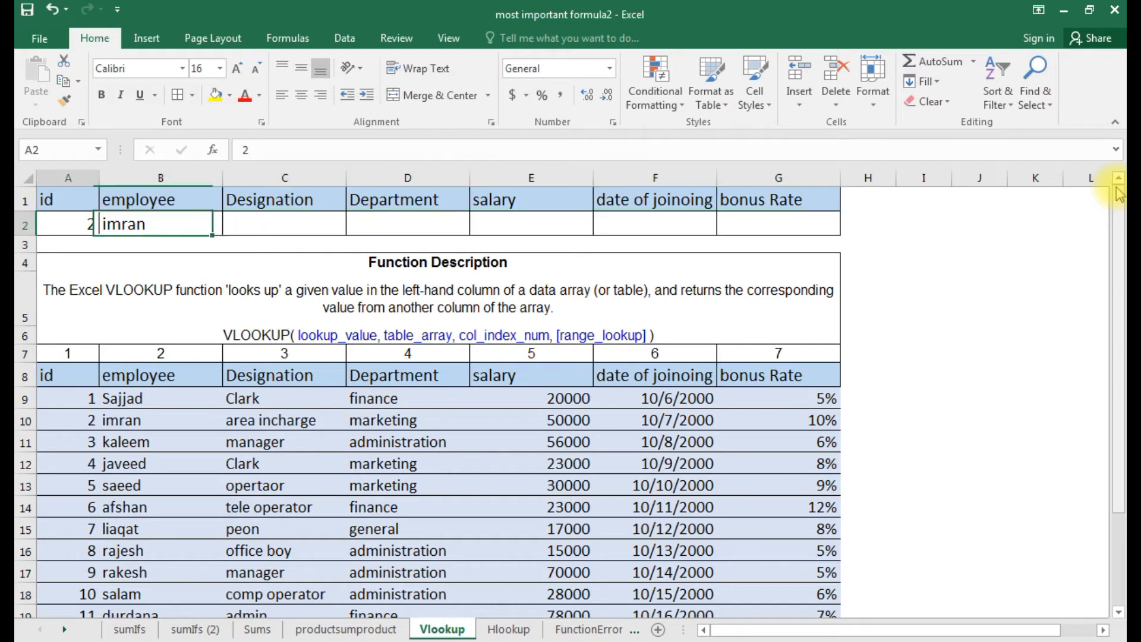
pyautogui.write('4')
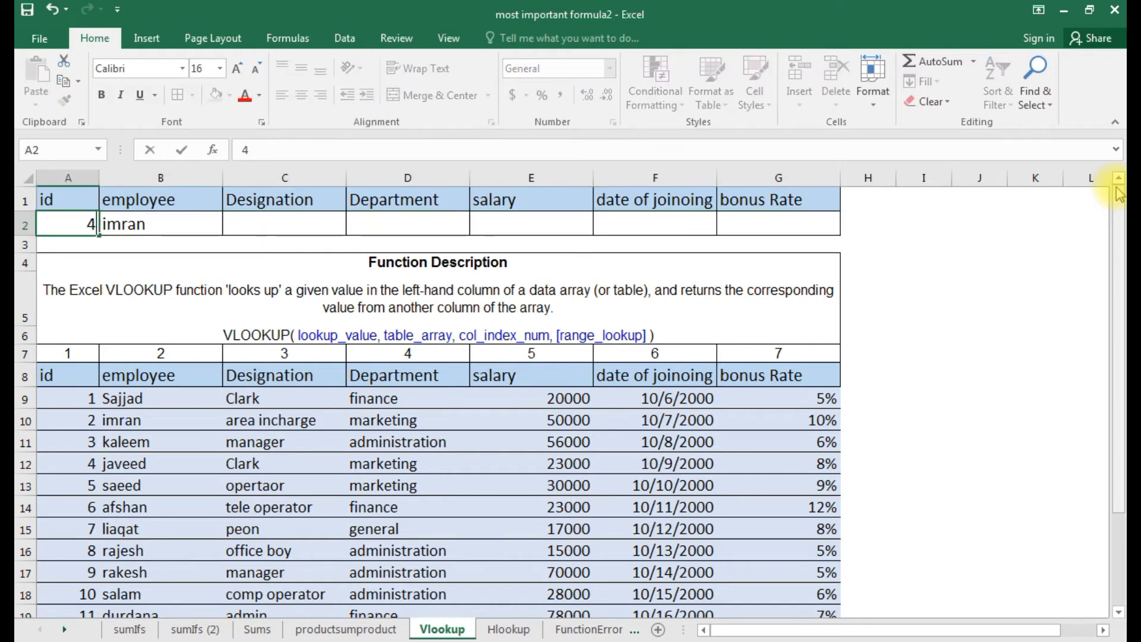
pyautogui.press('Return')
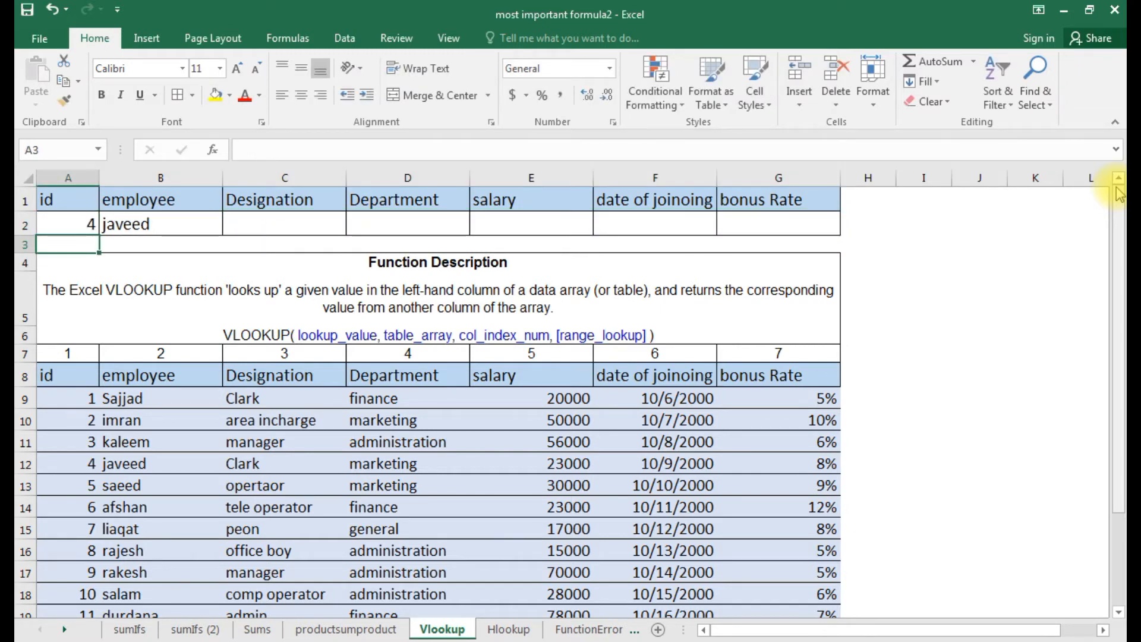
pyautogui.press('Up')
pyautogui.write('1')
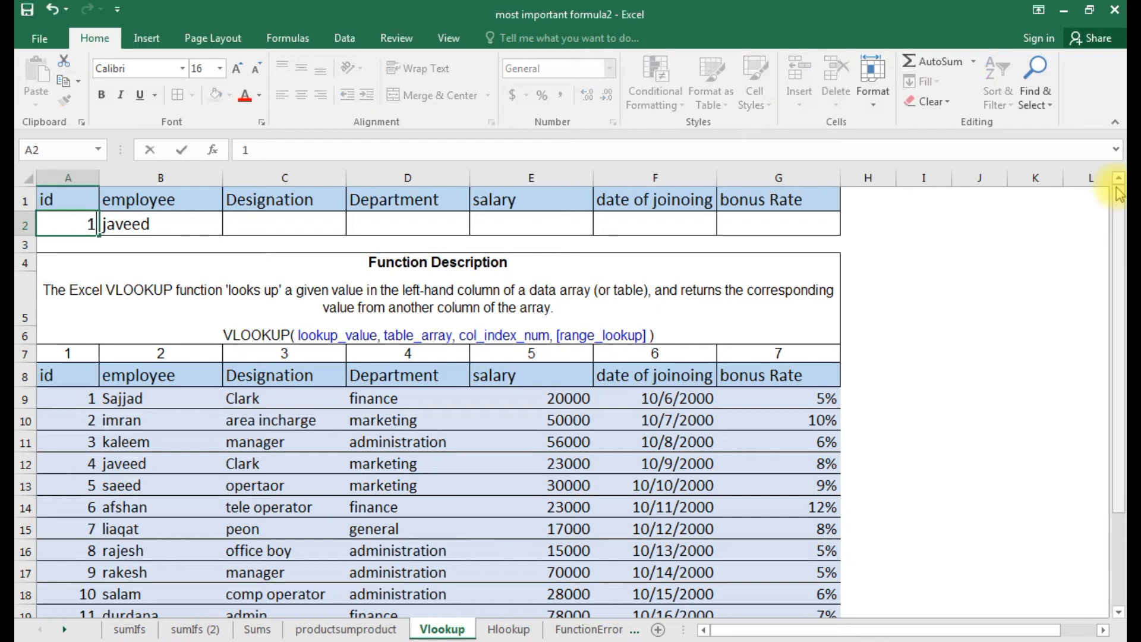
pyautogui.press('Return')
# Compare the employee result in B2 with the record for id 1 in row 9 of the data table
pyautogui.press('Down')
pyautogui.press('Down')
pyautogui.press('Down')
pyautogui.press('Down')
pyautogui.press('Down')
pyautogui.press('Down')
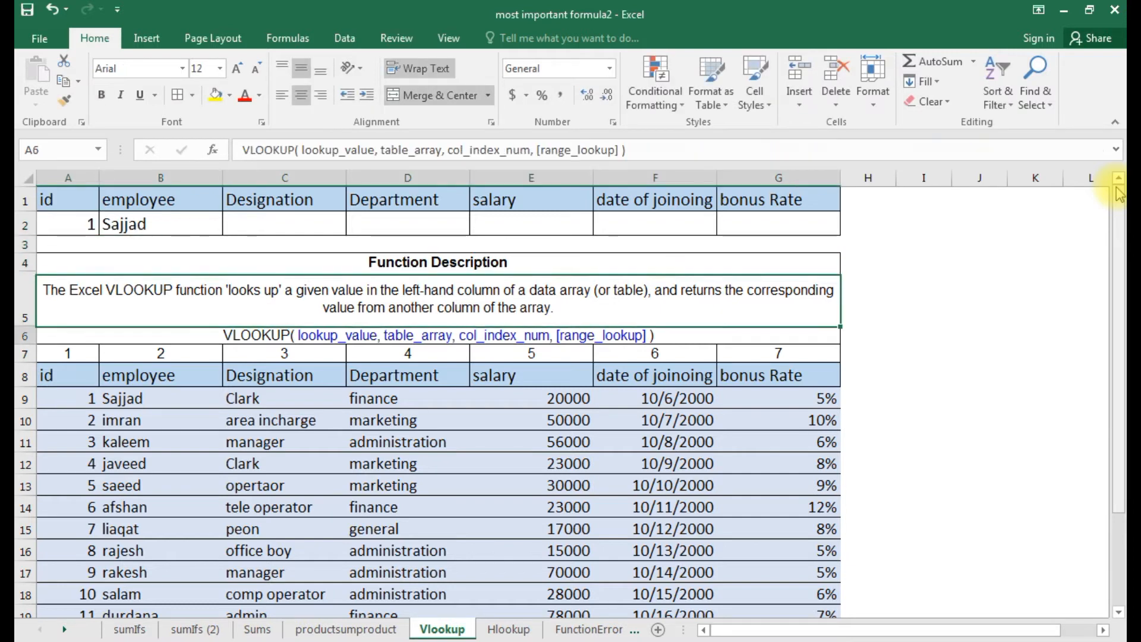
pyautogui.press('Right')
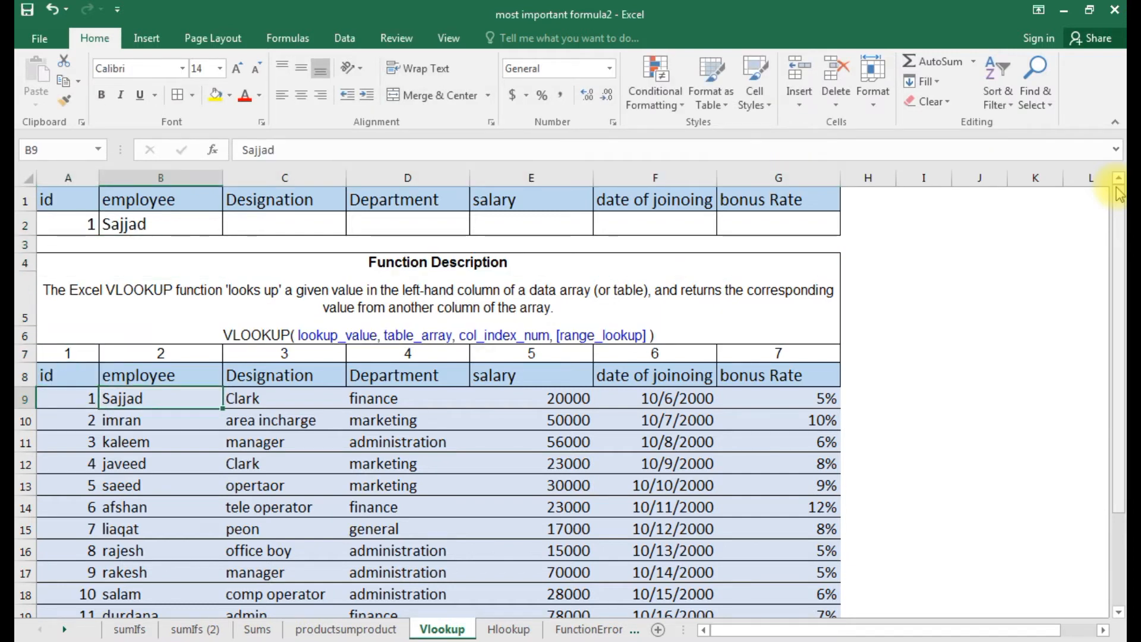
pyautogui.press('Up')
pyautogui.press('Up')
pyautogui.press('Up')
pyautogui.press('Up')
pyautogui.press('Up')
pyautogui.press('Up')
pyautogui.press('Up')
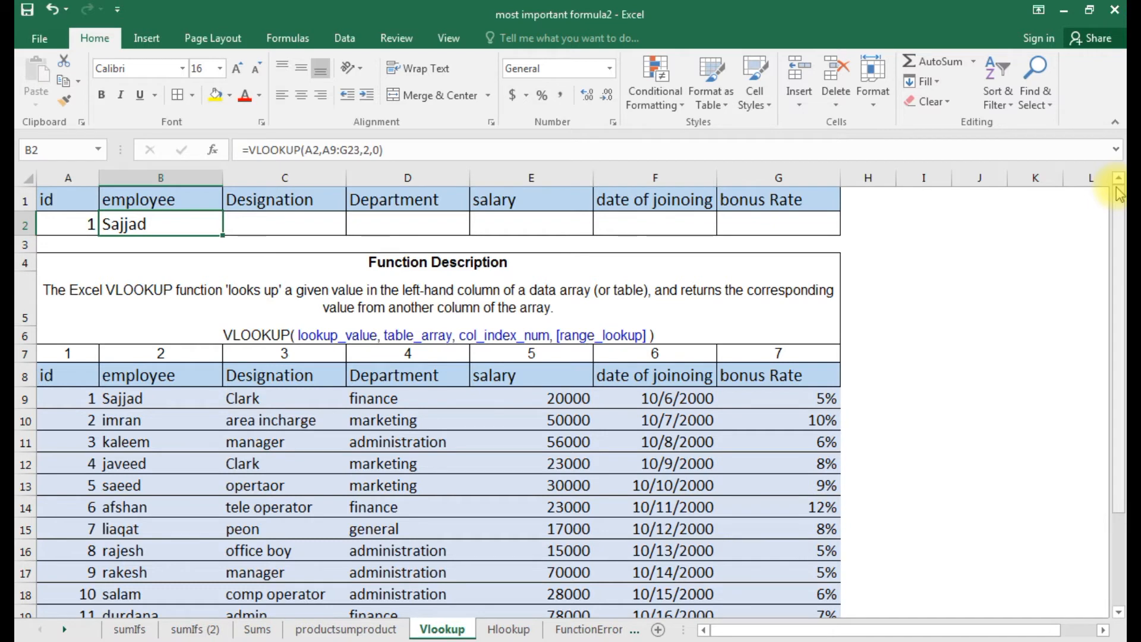
# Start a VLOOKUP formula in Designation cell C2, with the id in A2 as the lookup value
pyautogui.press('Right')
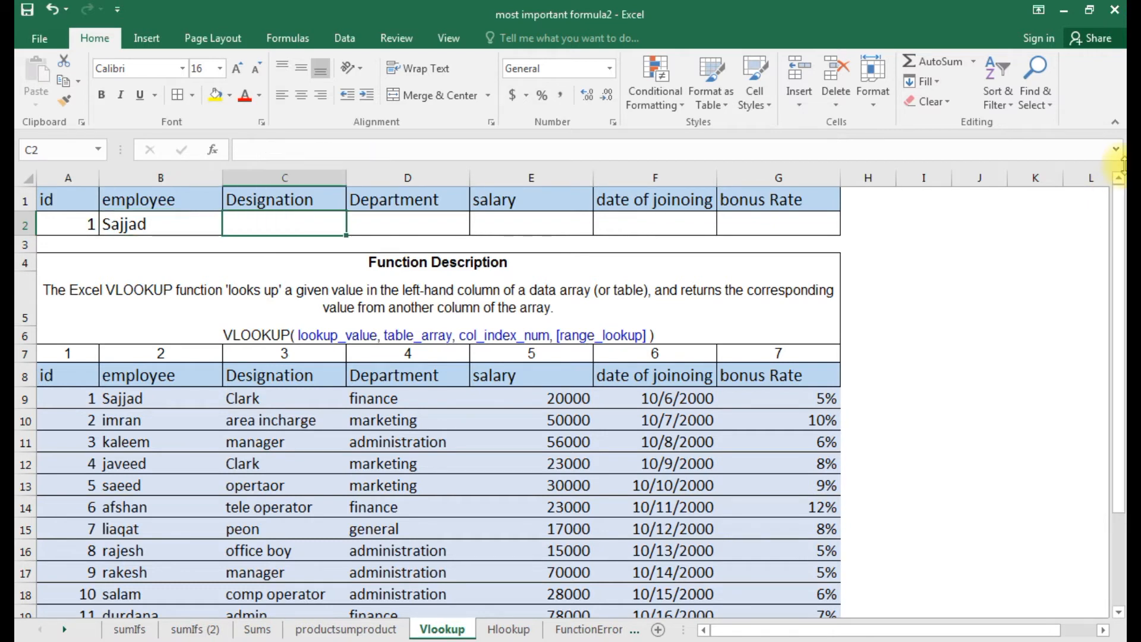
pyautogui.write('=v')
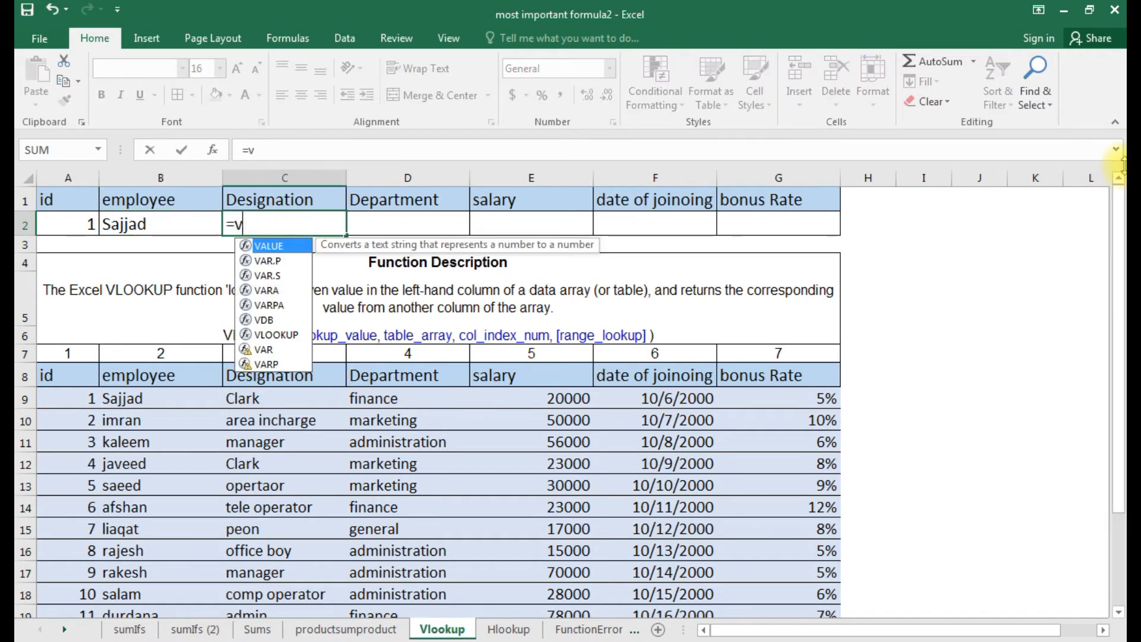
pyautogui.write('lookup')
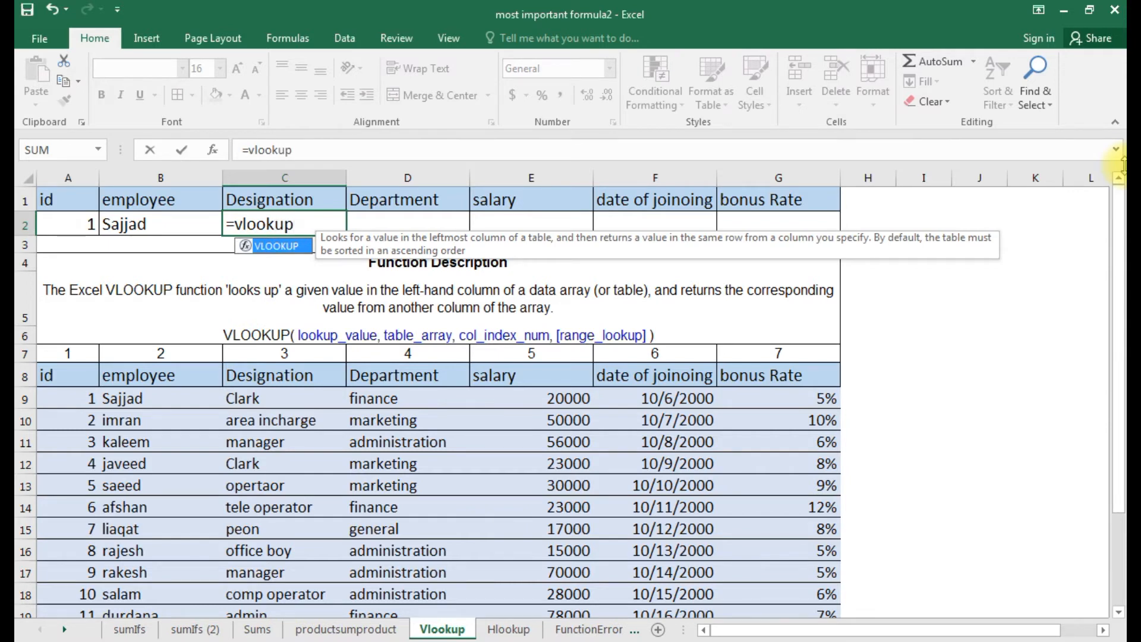
pyautogui.write('(')
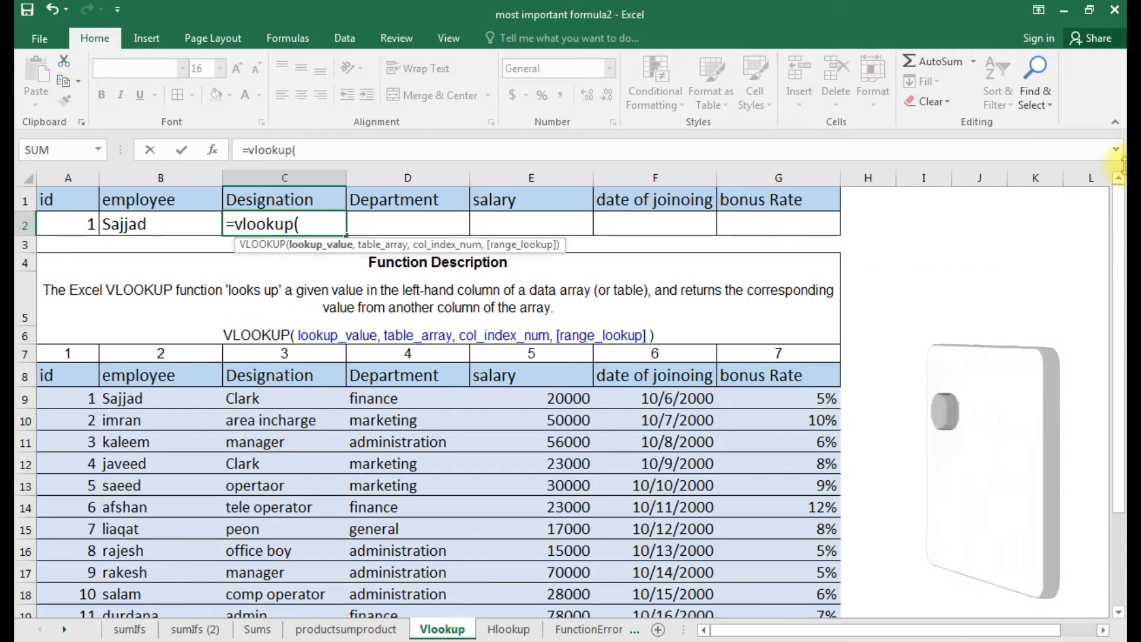
pyautogui.press('Left')
pyautogui.press('Left')
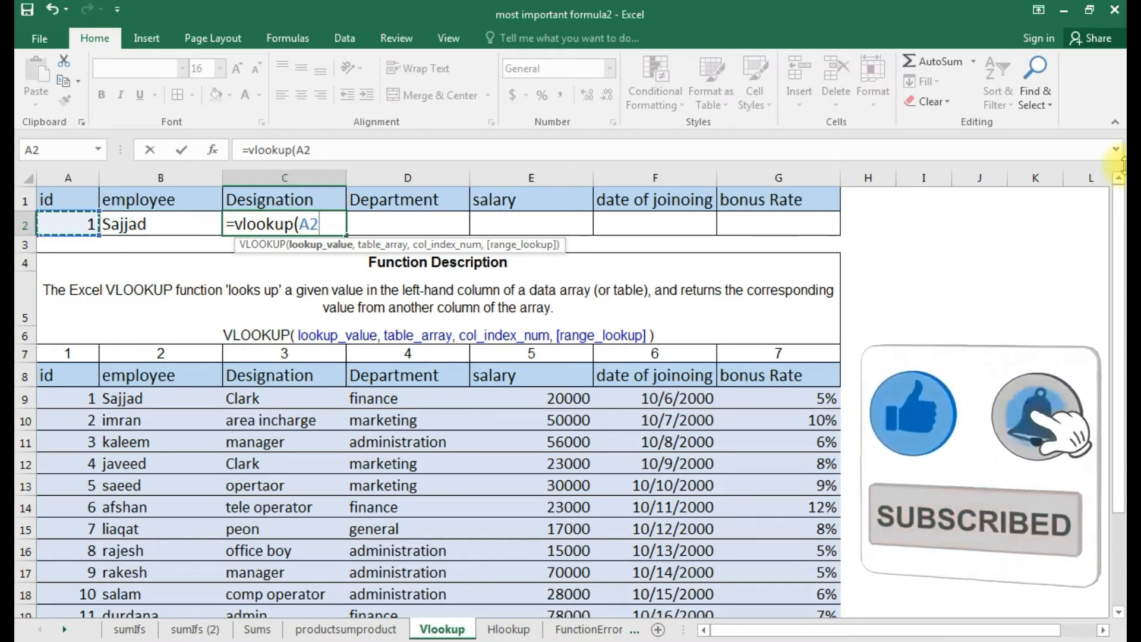
pyautogui.write(',')
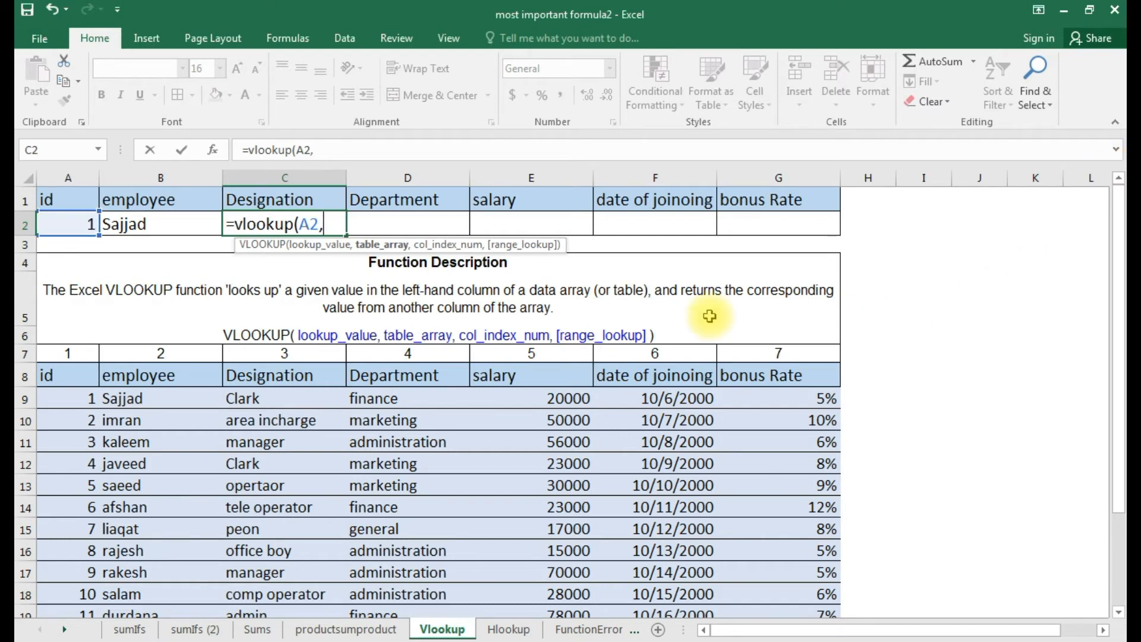
# Select the data range A9:G23 as the table array of the VLOOKUP formula in C2
pyautogui.click(84, 397)
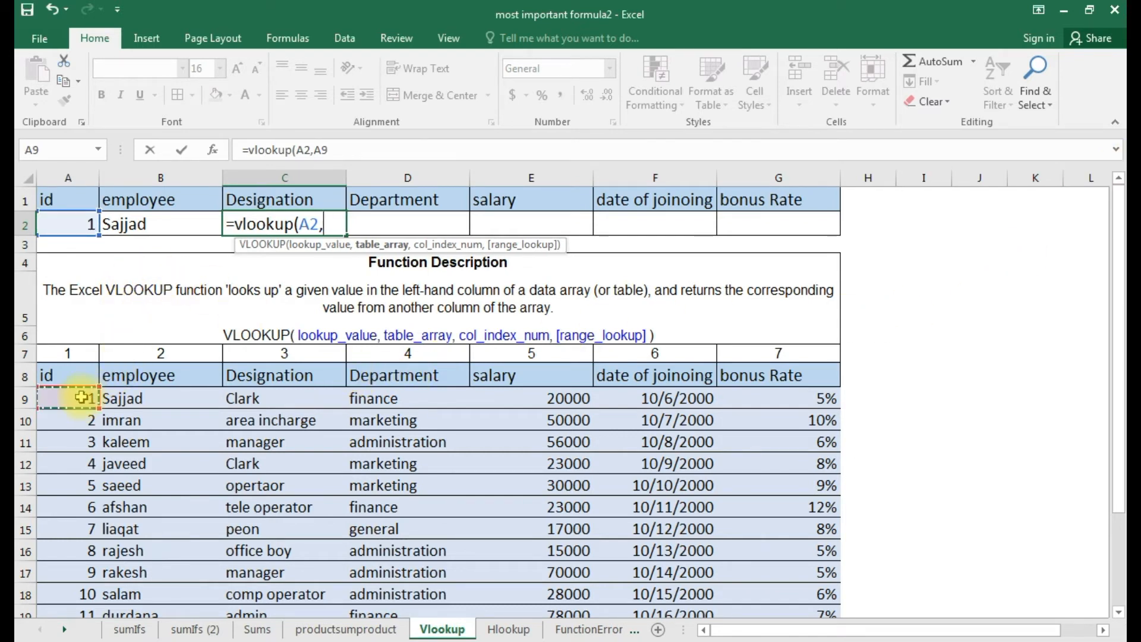
pyautogui.hotkey('shift', 'Right')
pyautogui.hotkey('shift', 'Right')
pyautogui.hotkey('shift', 'Right')
pyautogui.hotkey('shift', 'Right')
pyautogui.hotkey('shift', 'Right')
pyautogui.hotkey('shift', 'Right')
pyautogui.hotkey('shift', 'Down')
pyautogui.hotkey('shift', 'Down')
pyautogui.hotkey('shift', 'Down')
pyautogui.hotkey('shift', 'Down')
pyautogui.hotkey('shift', 'Down')
pyautogui.hotkey('shift', 'Down')
pyautogui.hotkey('shift', 'Down')
pyautogui.hotkey('shift', 'Down')
pyautogui.hotkey('shift', 'Down')
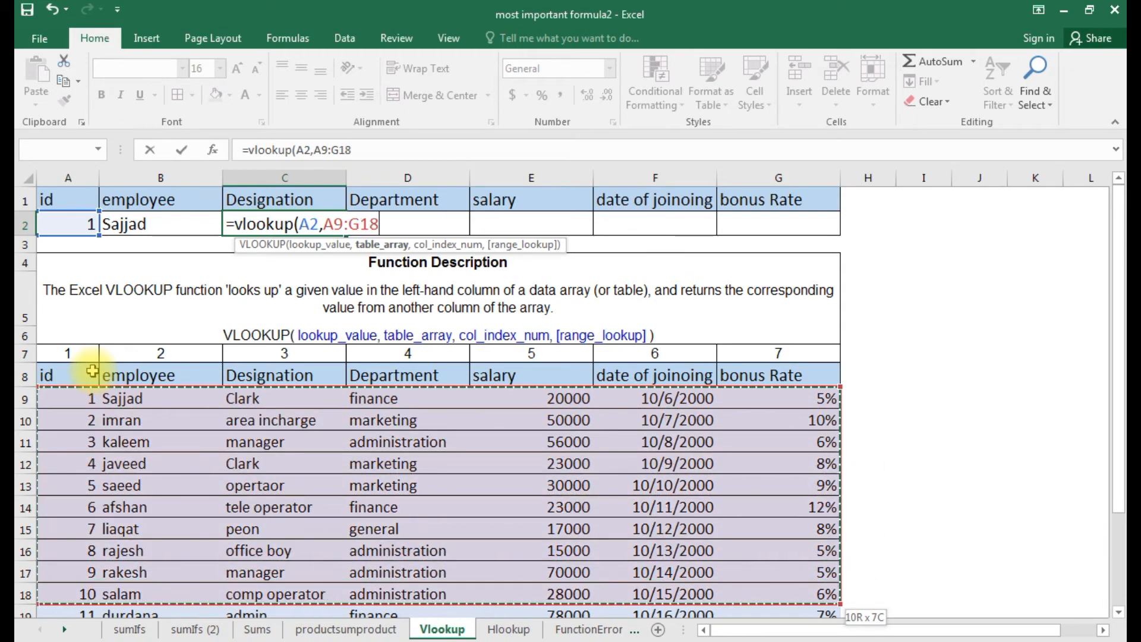
pyautogui.hotkey('shift', 'Down')
pyautogui.hotkey('shift', 'Down')
pyautogui.hotkey('shift', 'Down')
pyautogui.hotkey('shift', 'Down')
pyautogui.hotkey('shift', 'Down')
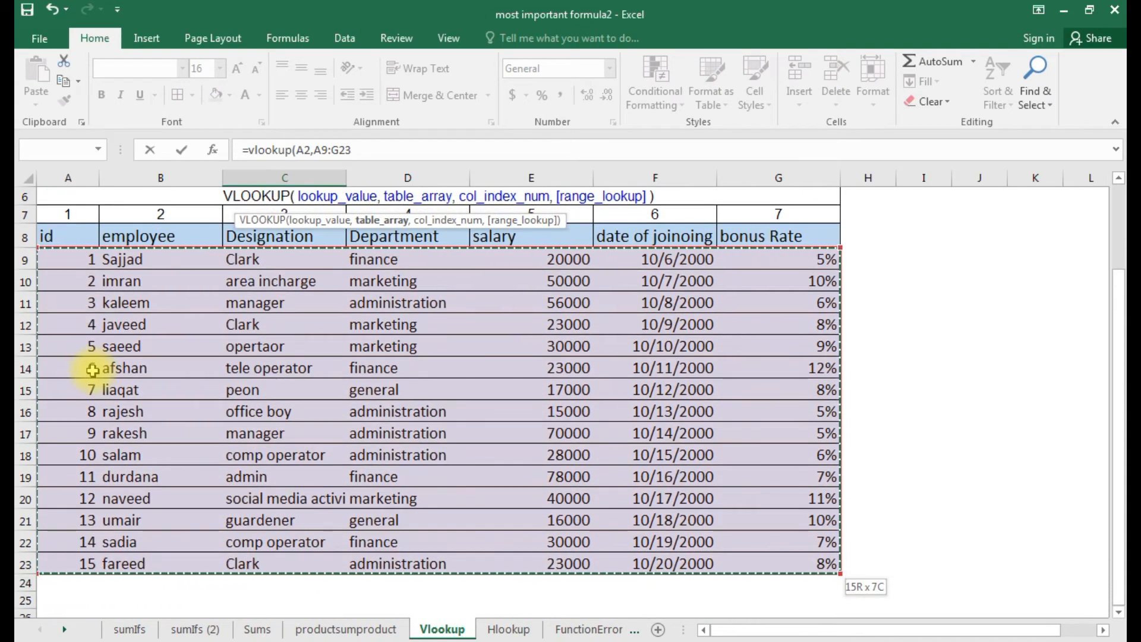
# Complete the VLOOKUP formula in C2 with column index 3 and 0 for an exact match
pyautogui.write(',')
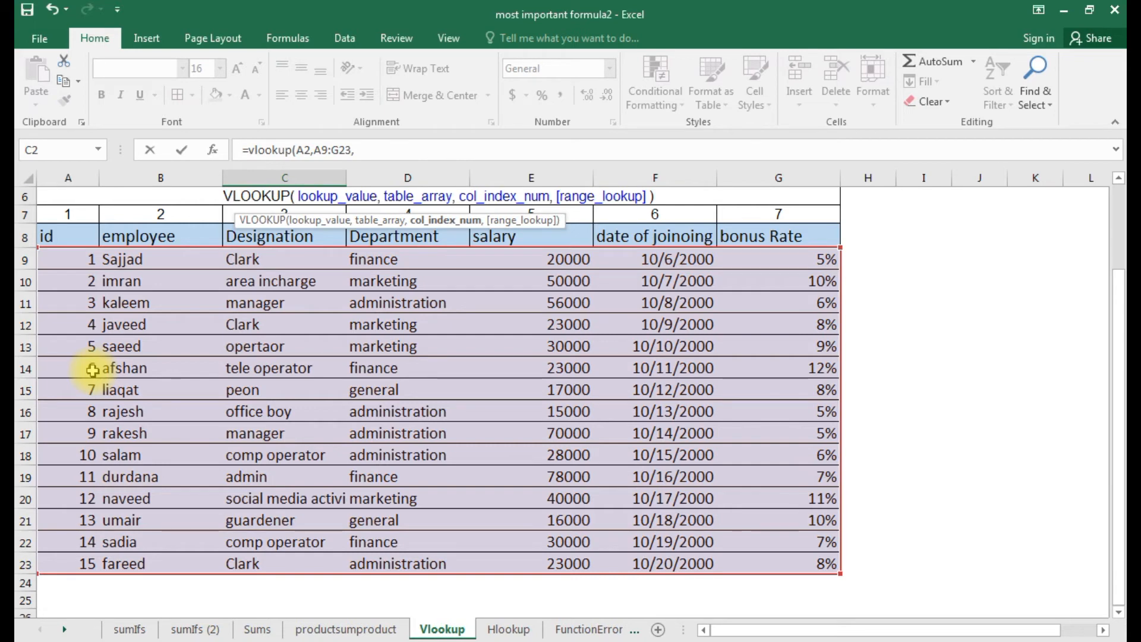
pyautogui.write('3,0')
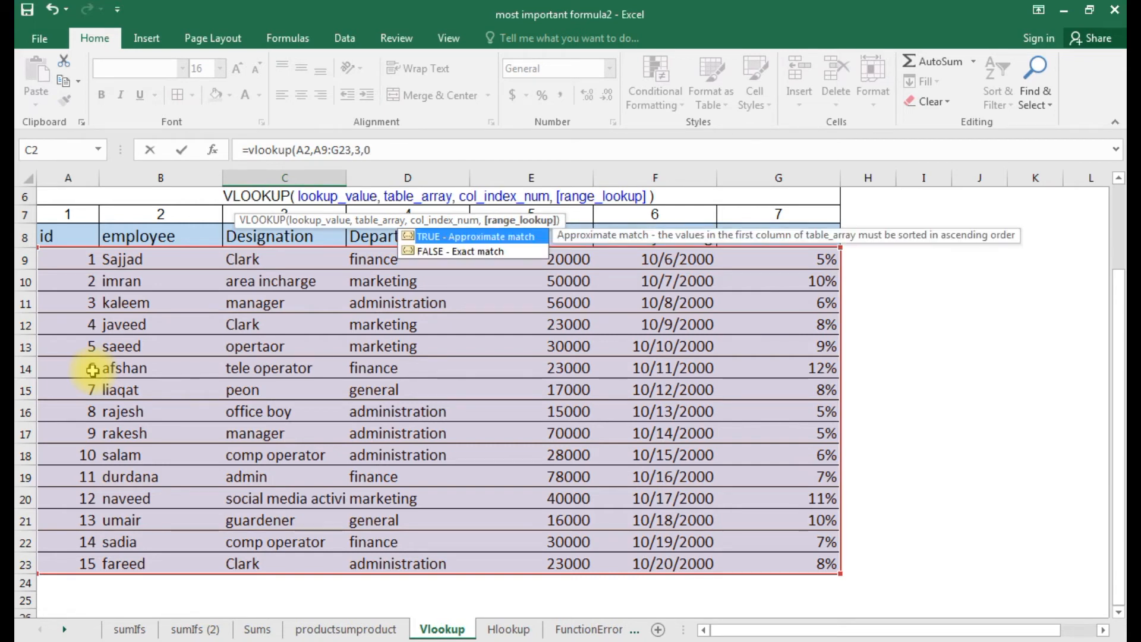
pyautogui.write(')')
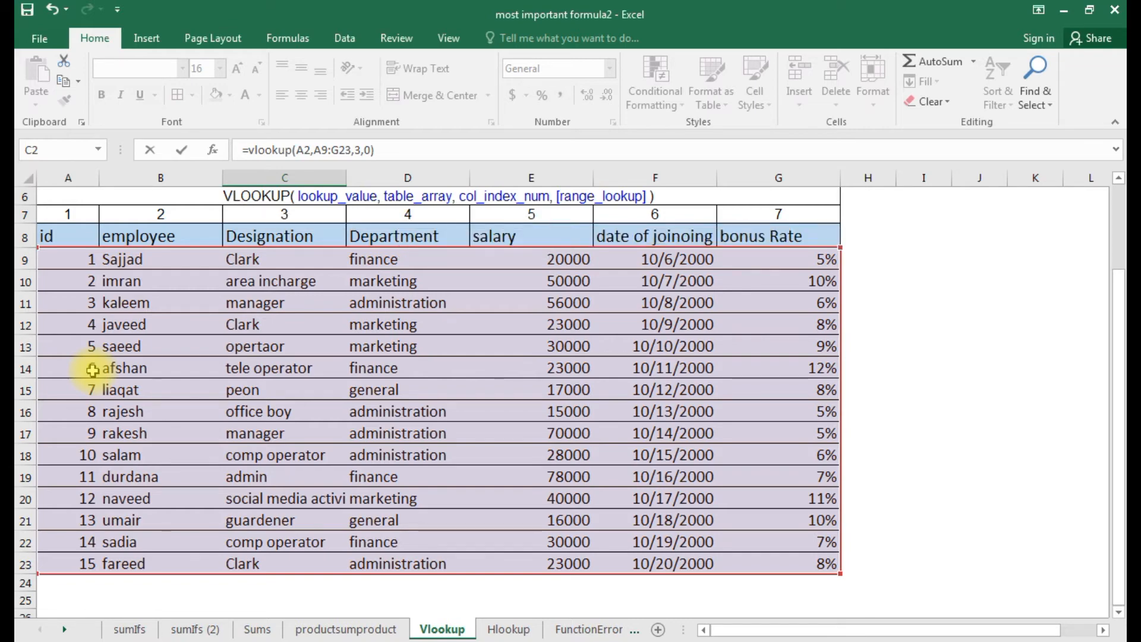
pyautogui.press('Return')
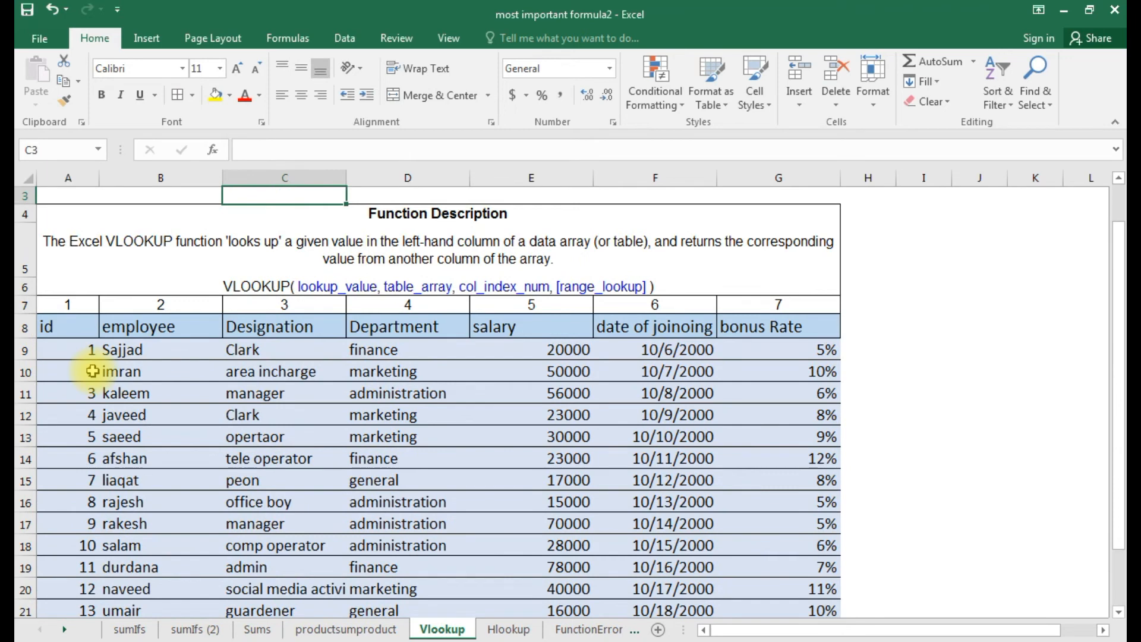
# Set the lookup id in A2 to 3 to test the employee and Designation formulas
pyautogui.press('Up')
pyautogui.press('Up')
pyautogui.press('Down')
pyautogui.press('Left')
pyautogui.press('Left')
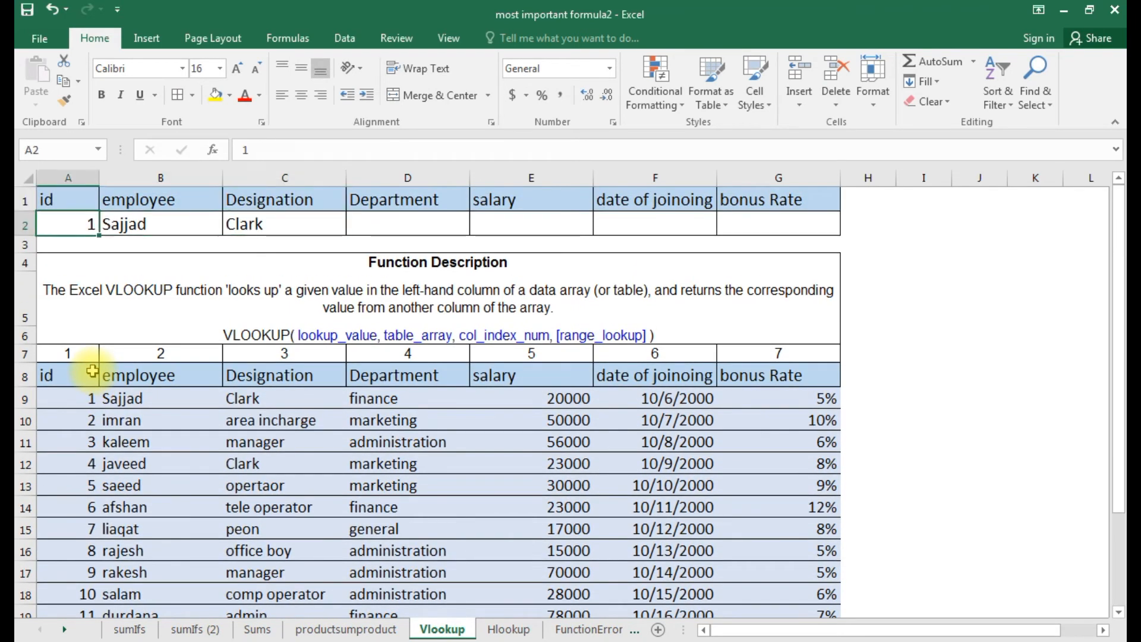
pyautogui.write('3')
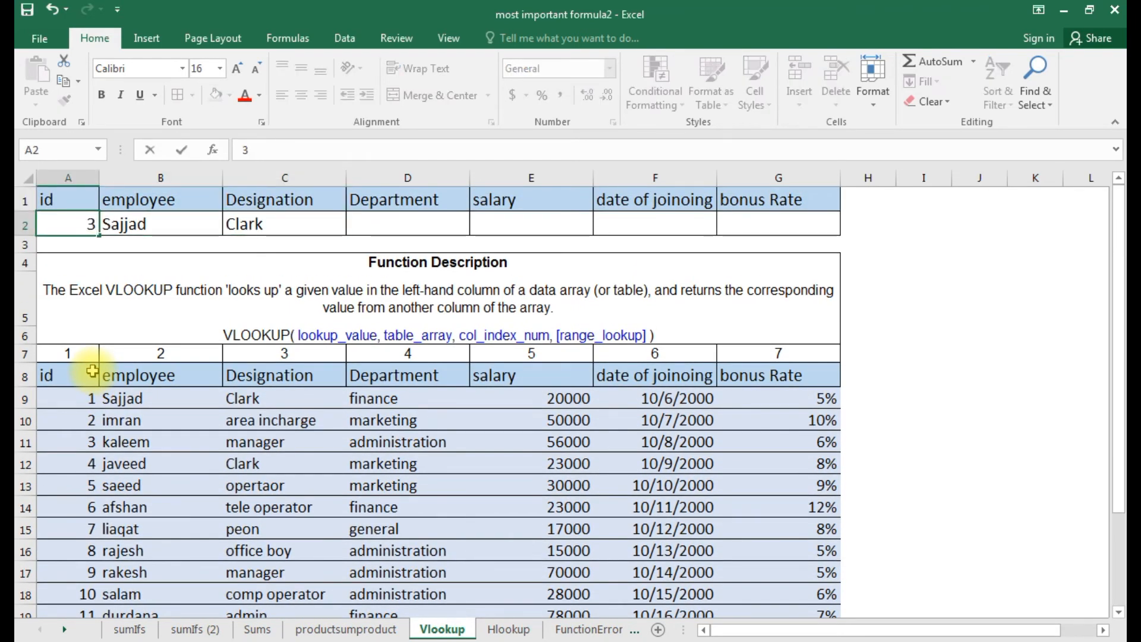
pyautogui.press('Return')
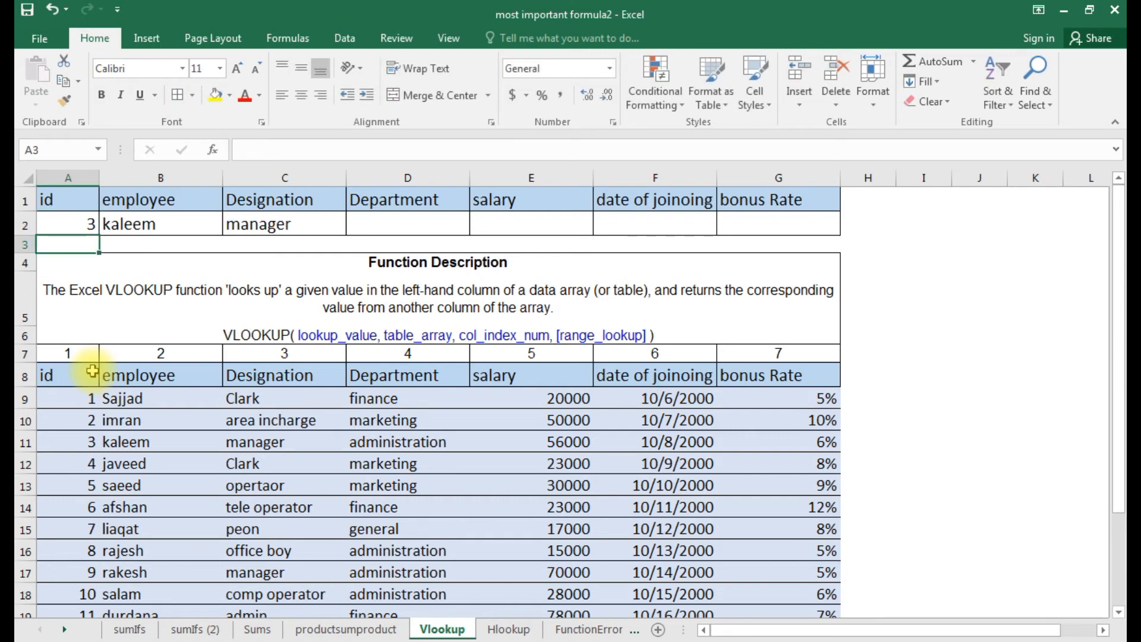
# Compare the employee and Designation results in row 2 with the record for id 3 in row 11 of the data table
pyautogui.press('Up')
pyautogui.press('Right')
pyautogui.press('Right')
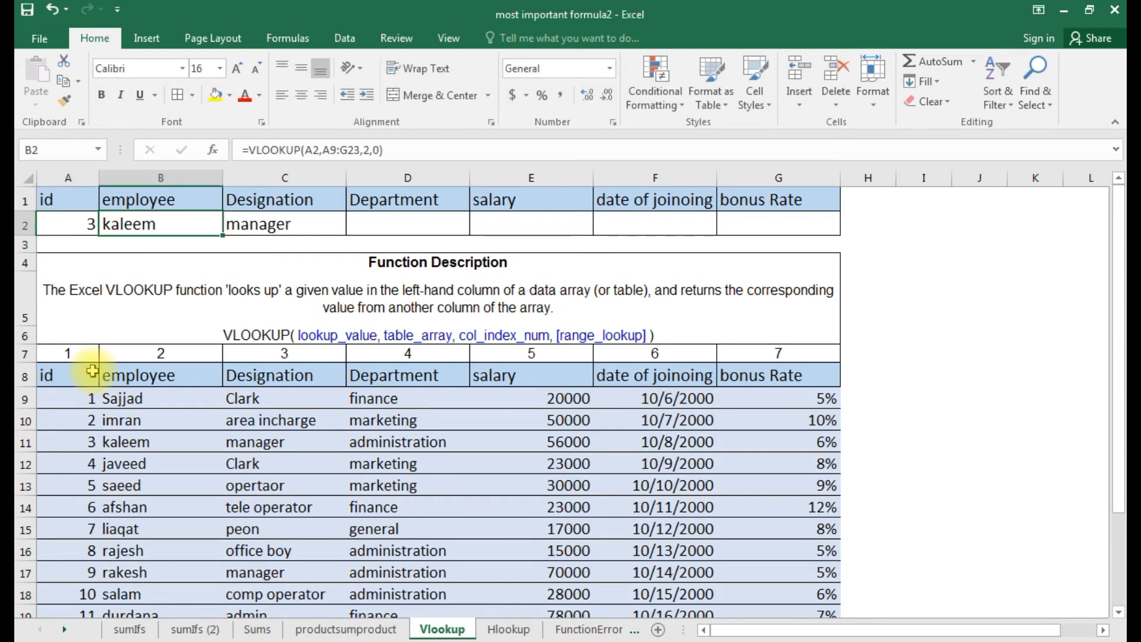
pyautogui.press('Down')
pyautogui.press('Down')
pyautogui.press('Down')
pyautogui.press('Down')
pyautogui.press('Down')
pyautogui.press('Down')
pyautogui.press('Down')
pyautogui.press('Down')
pyautogui.press('Down')
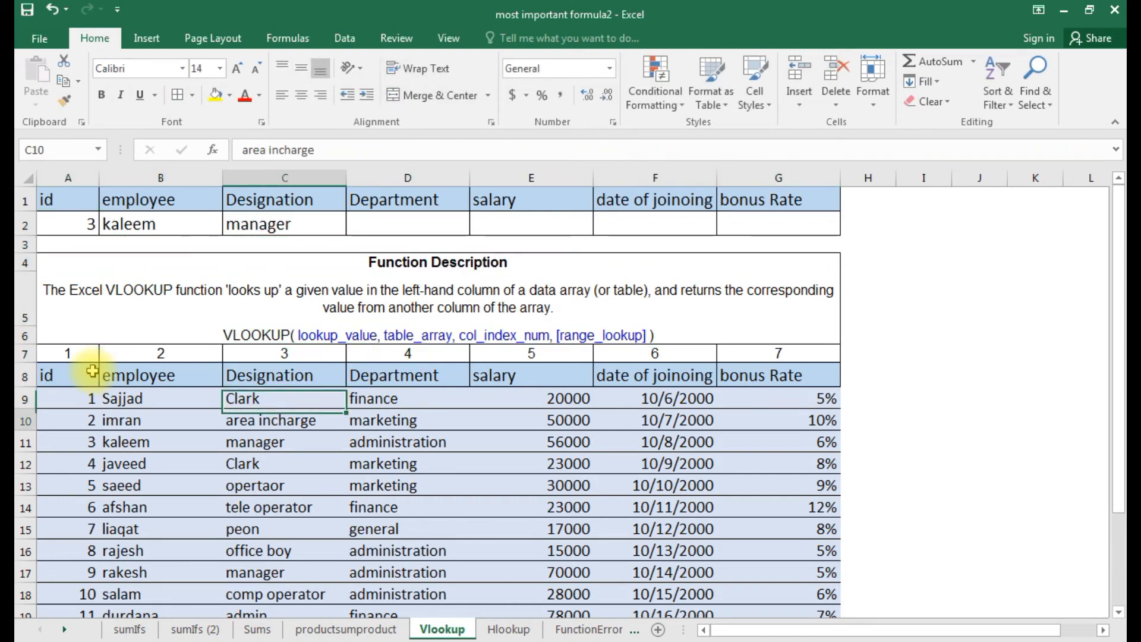
pyautogui.press('Left')
pyautogui.press('Left')
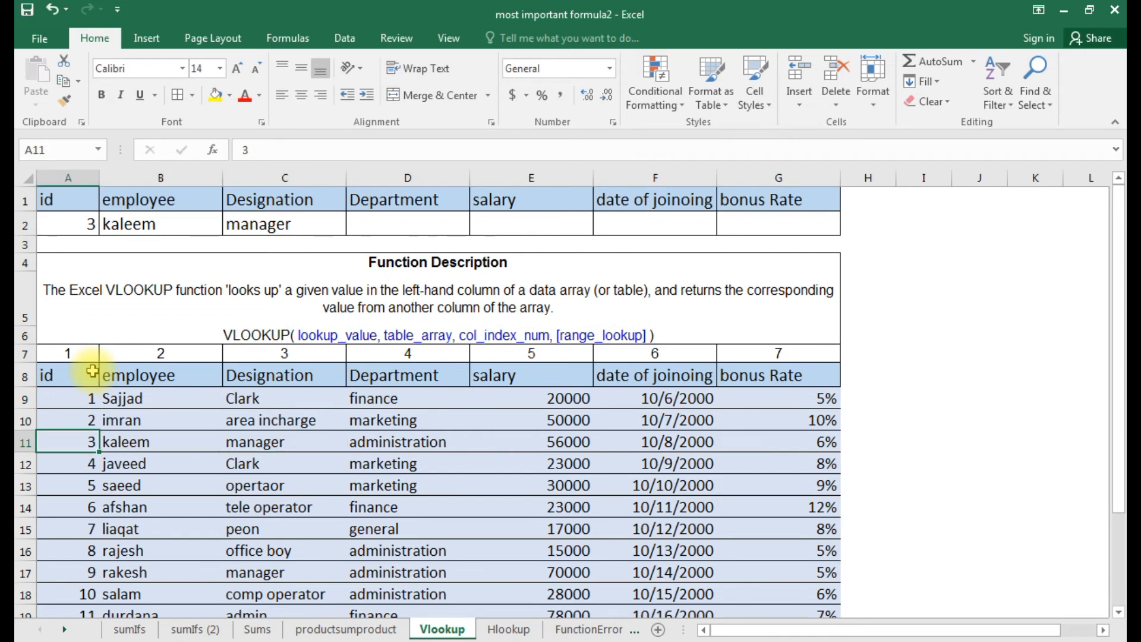
# Copy the Designation VLOOKUP formula from C2 across row 2 through G2 to fill Department, salary, date of joining and bonus rate
pyautogui.doubleClick(308, 225)
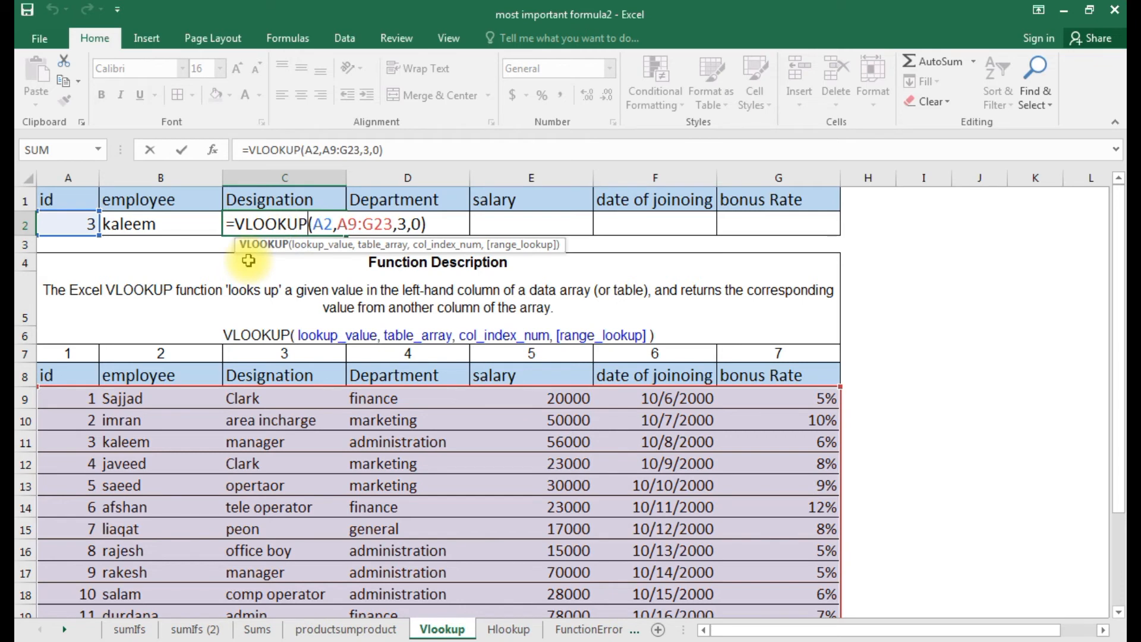
pyautogui.press('Return')
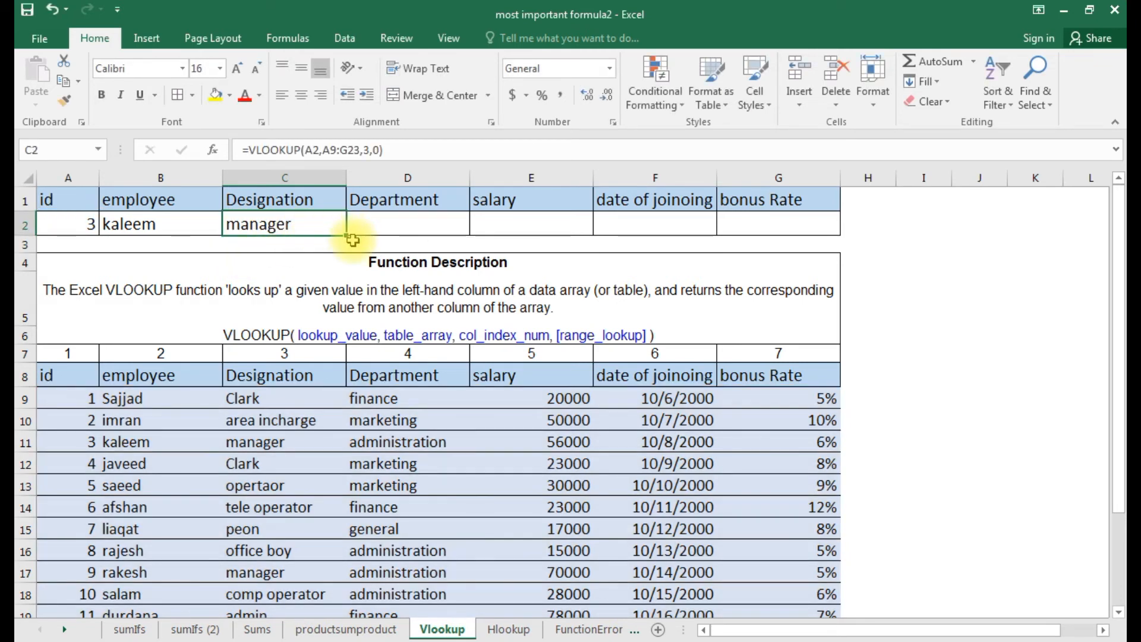
pyautogui.moveTo(347, 236); pyautogui.dragTo(833, 224)
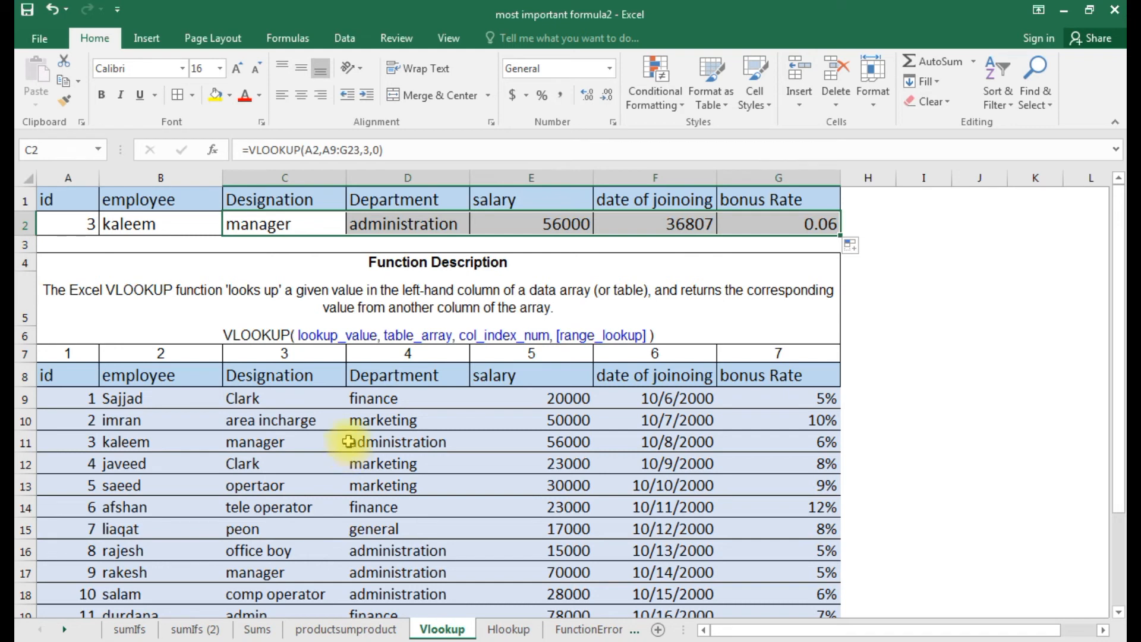
# Format the date of joining result in F2 as Short Date and the bonus rate result in G2 as Percentage
pyautogui.doubleClick(677, 221)
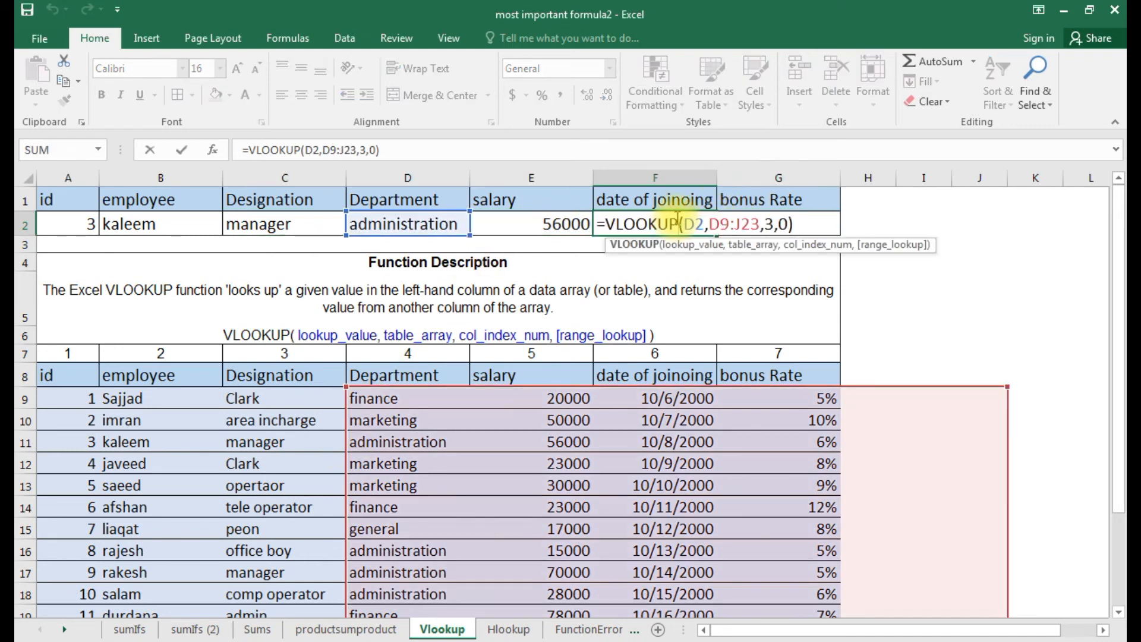
pyautogui.press('Return')
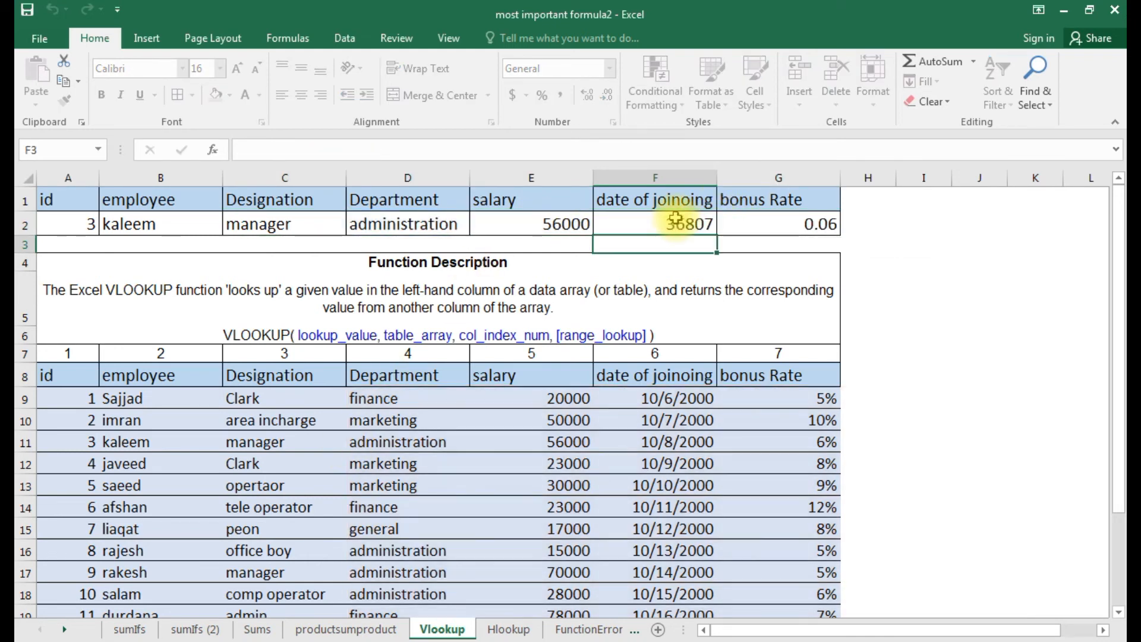
pyautogui.click(676, 220)
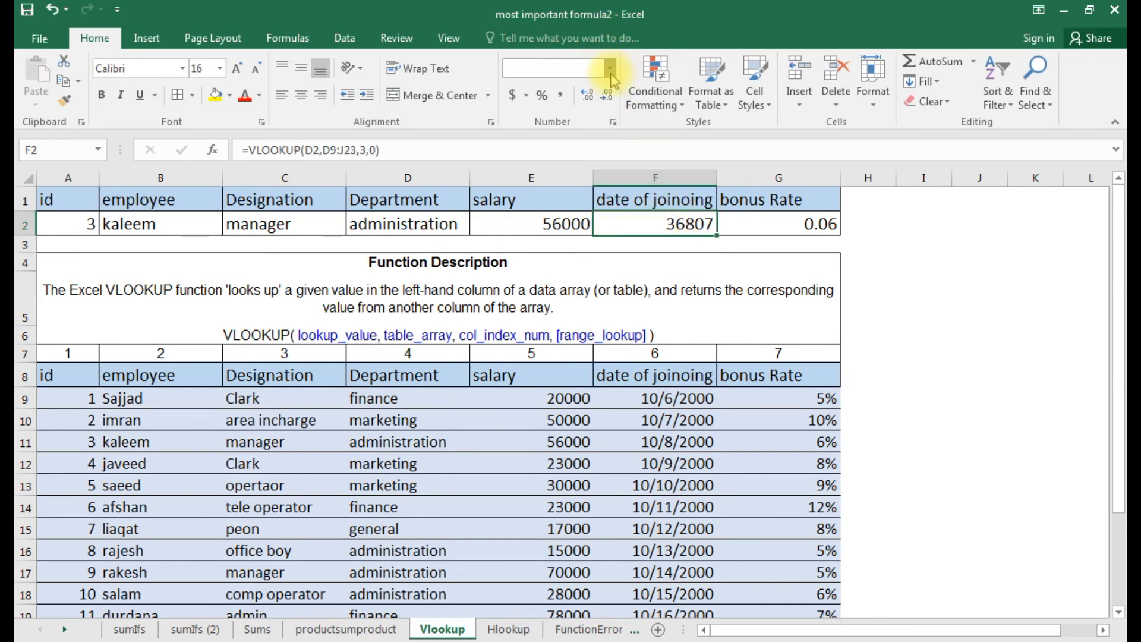
pyautogui.click(610, 69)
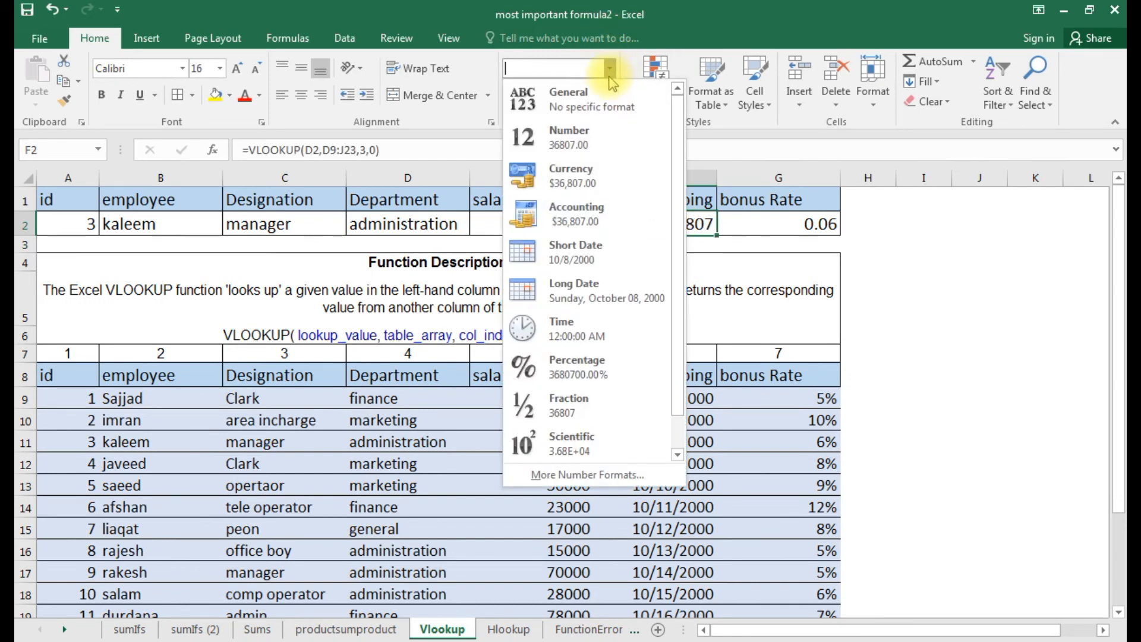
pyautogui.click(585, 254)
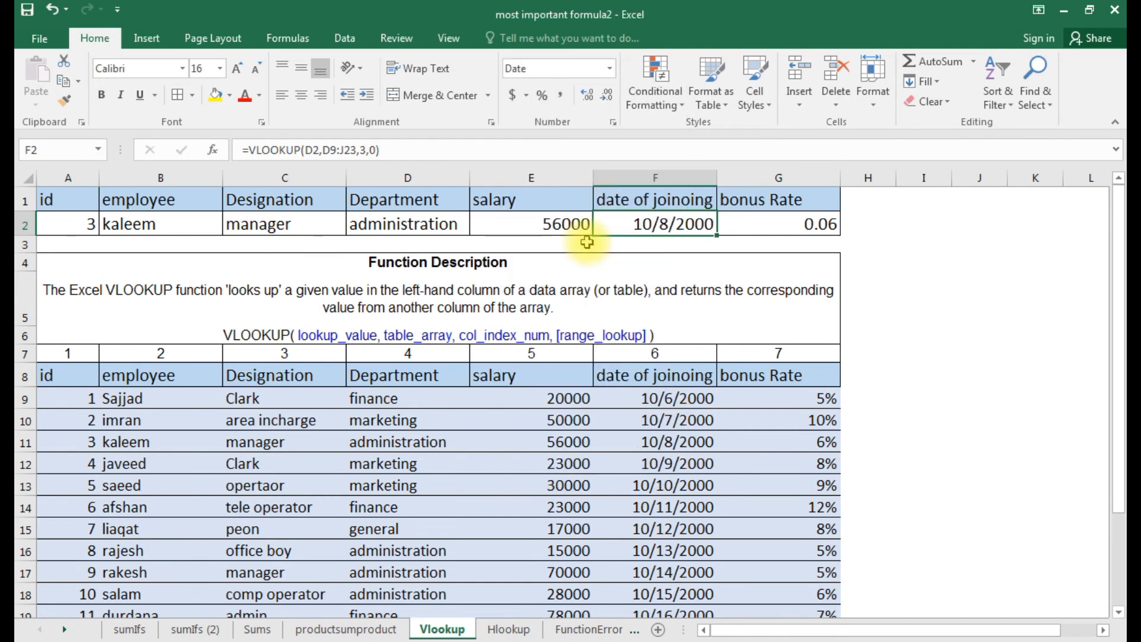
pyautogui.click(771, 228)
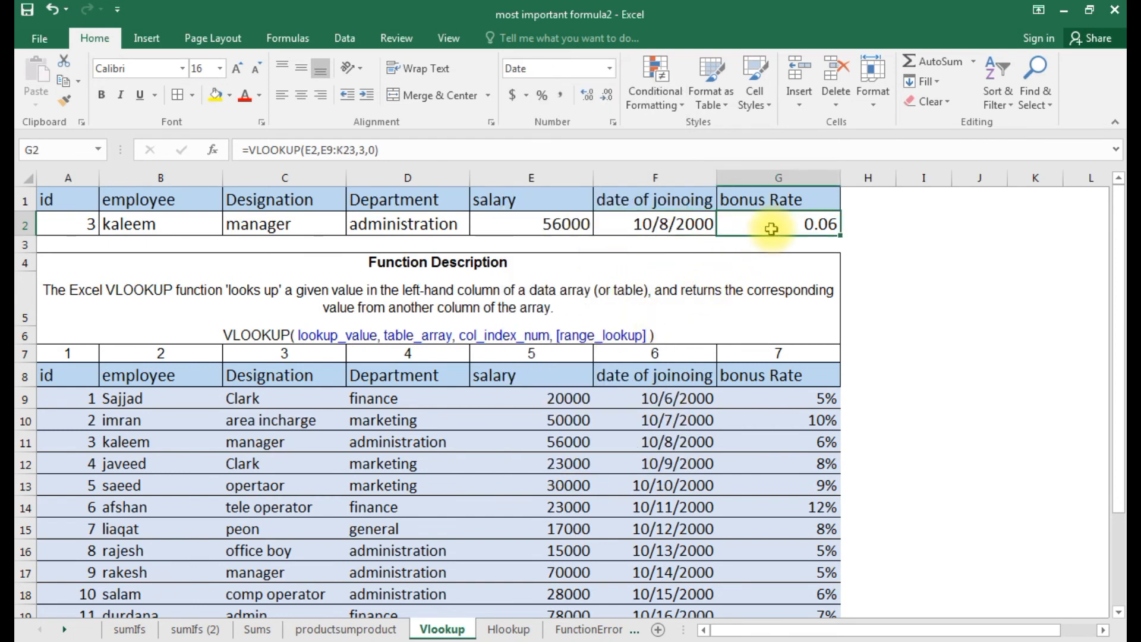
pyautogui.click(534, 100)
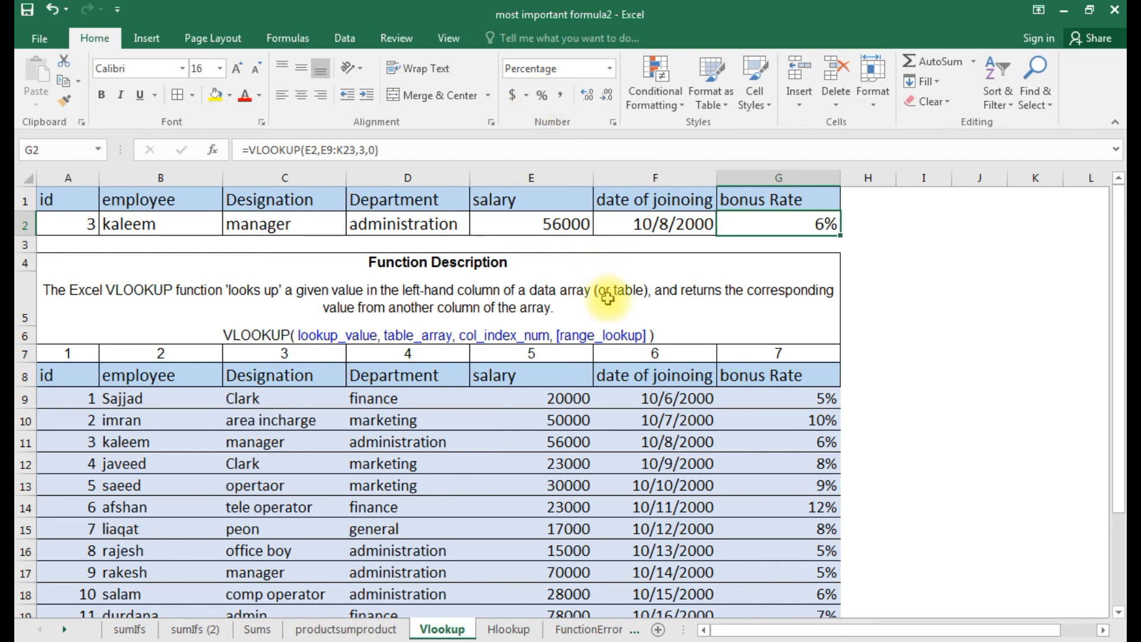